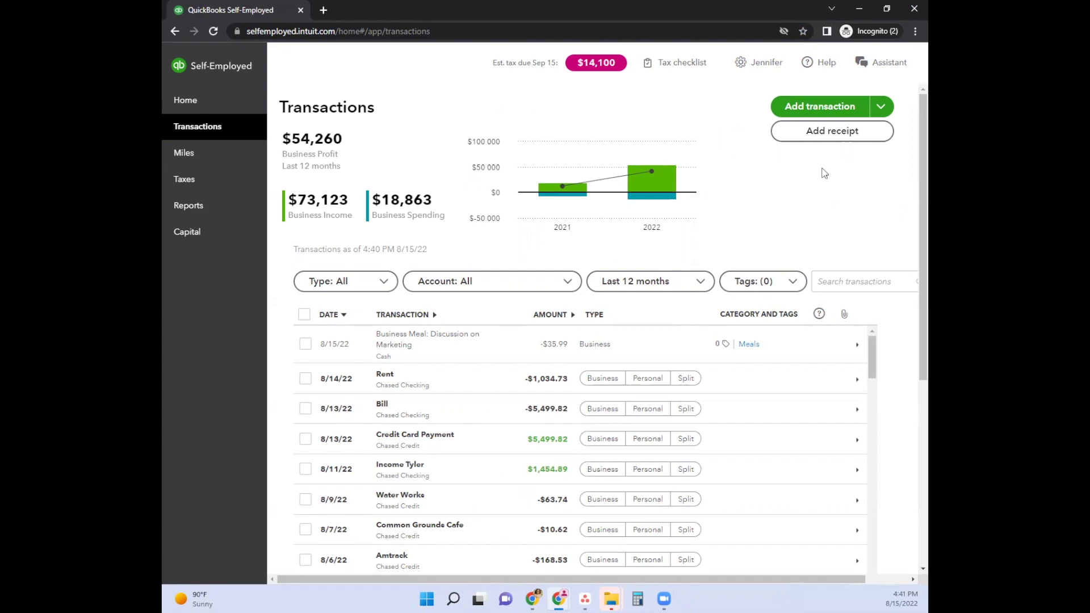
{"action": "left_click", "coordinate": [828, 136]}
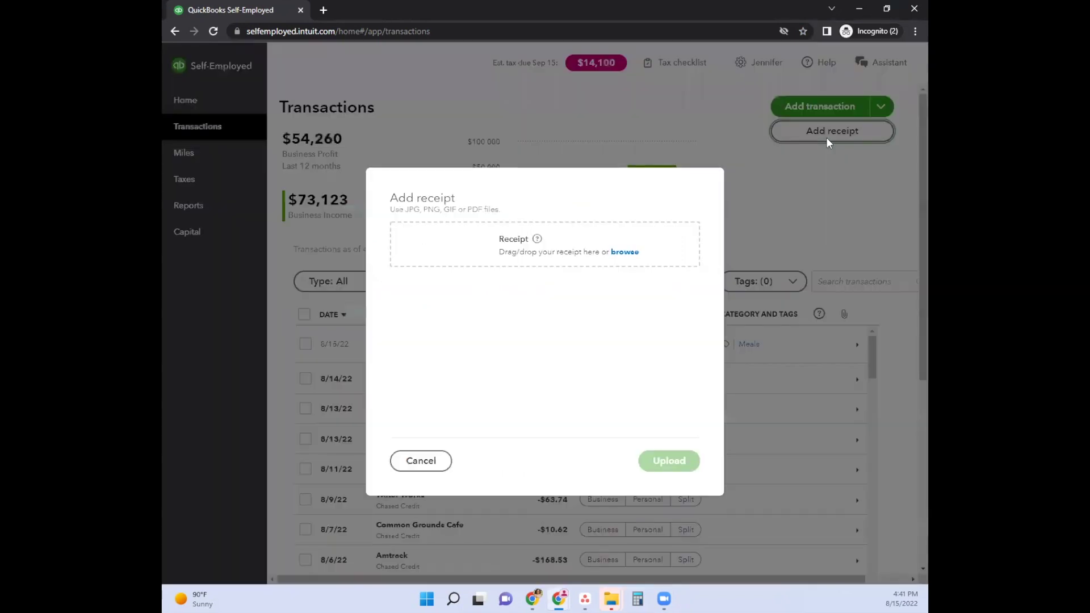
{"action": "left_click", "coordinate": [624, 253]}
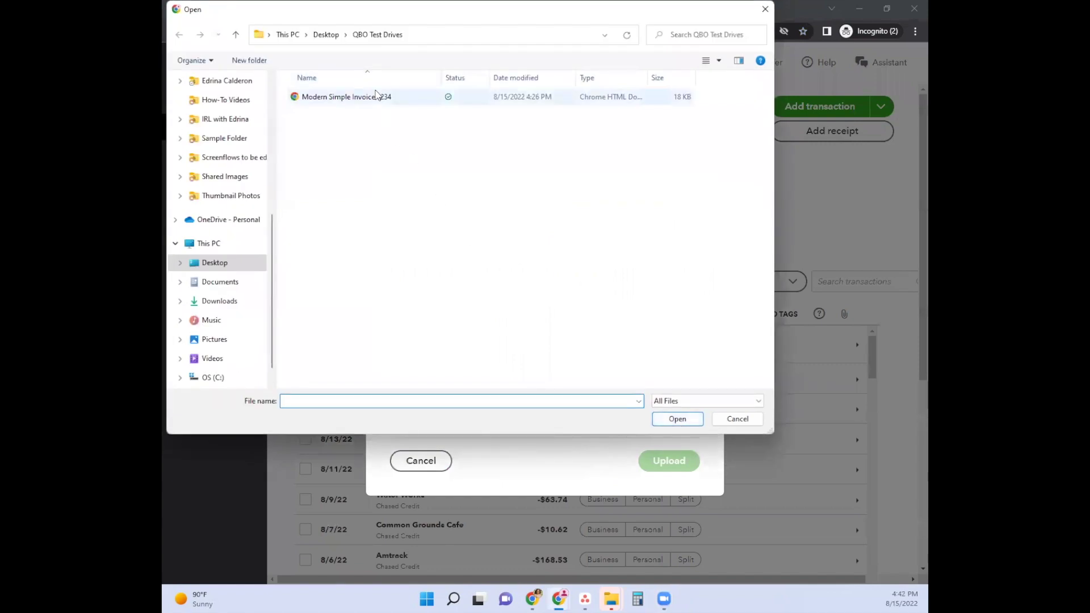
{"action": "left_click", "coordinate": [376, 96]}
{"action": "left_click", "coordinate": [667, 418]}
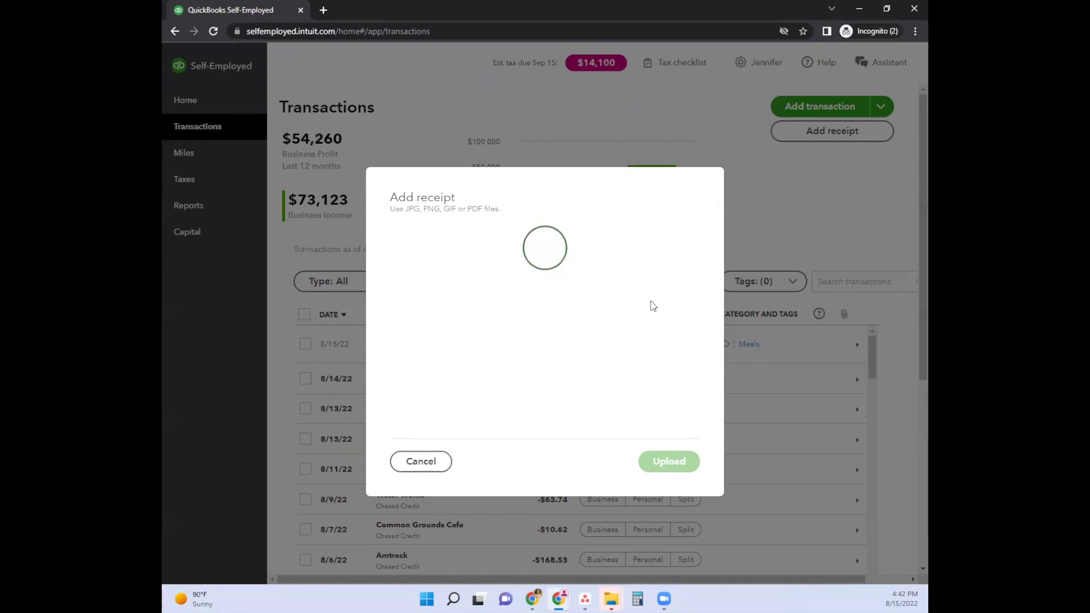
{"action": "left_click", "coordinate": [421, 462]}
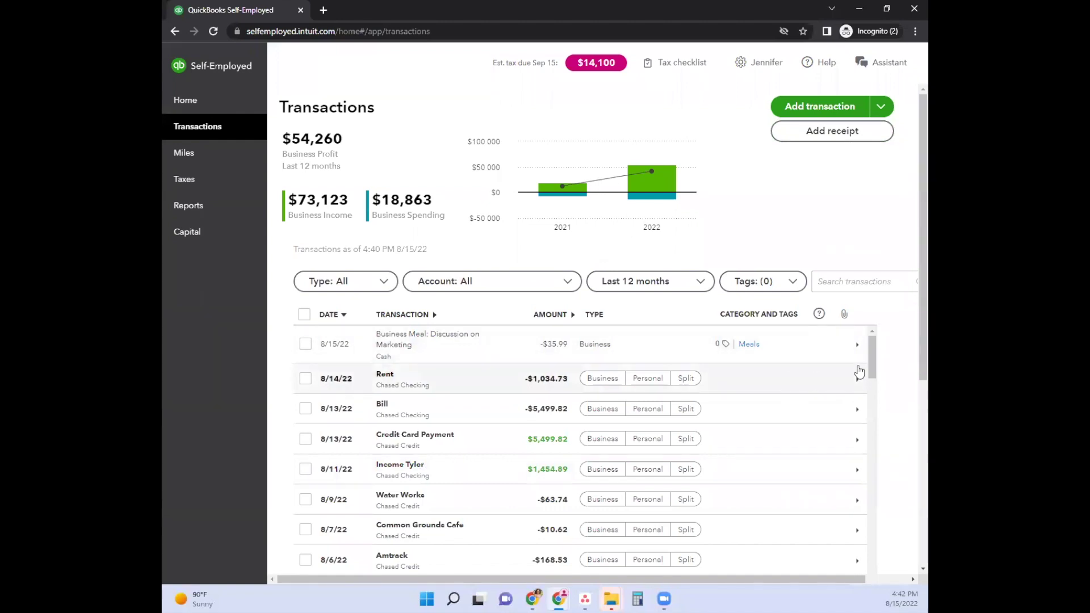
Expand the Business Meal transaction, keeping its date at 8/15/22, and review its description.
{"action": "left_click", "coordinate": [857, 348]}
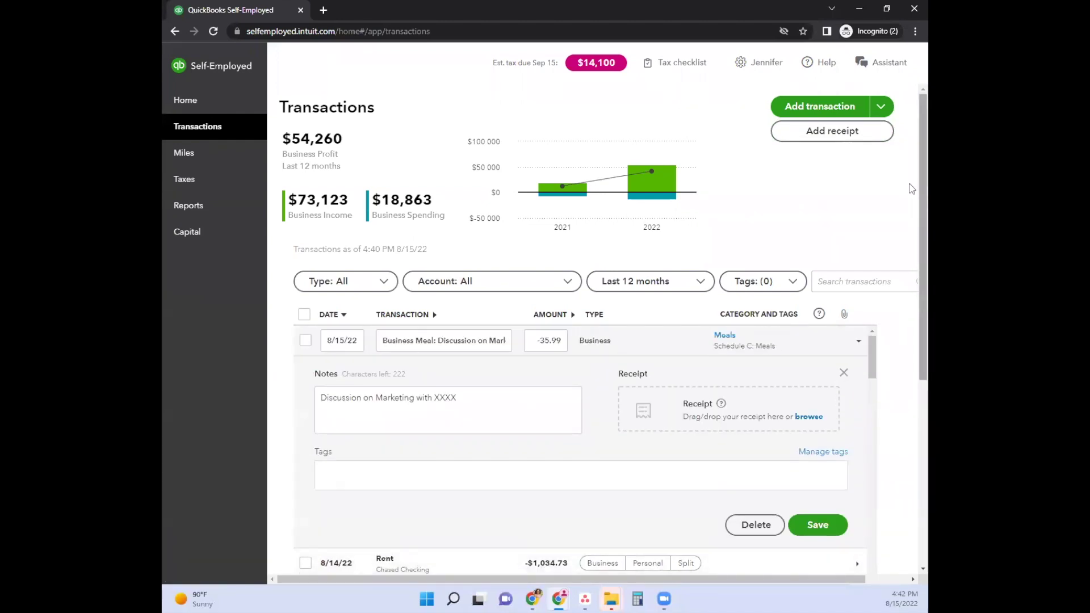
{"action": "scroll", "coordinate": [912, 187], "scroll_direction": "down", "scroll_amount": 2}
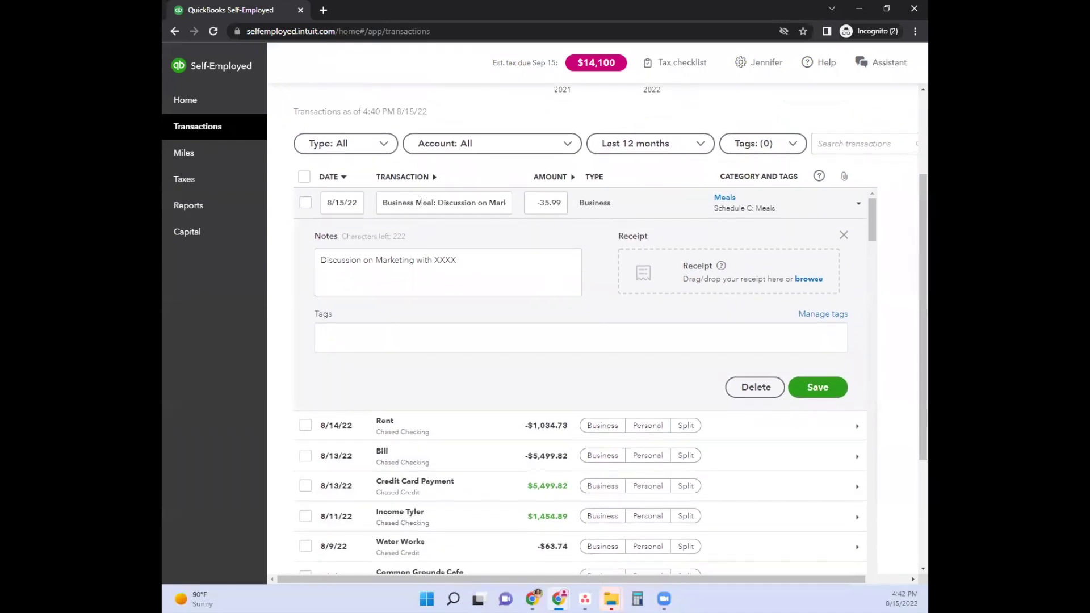
{"action": "left_click", "coordinate": [334, 204]}
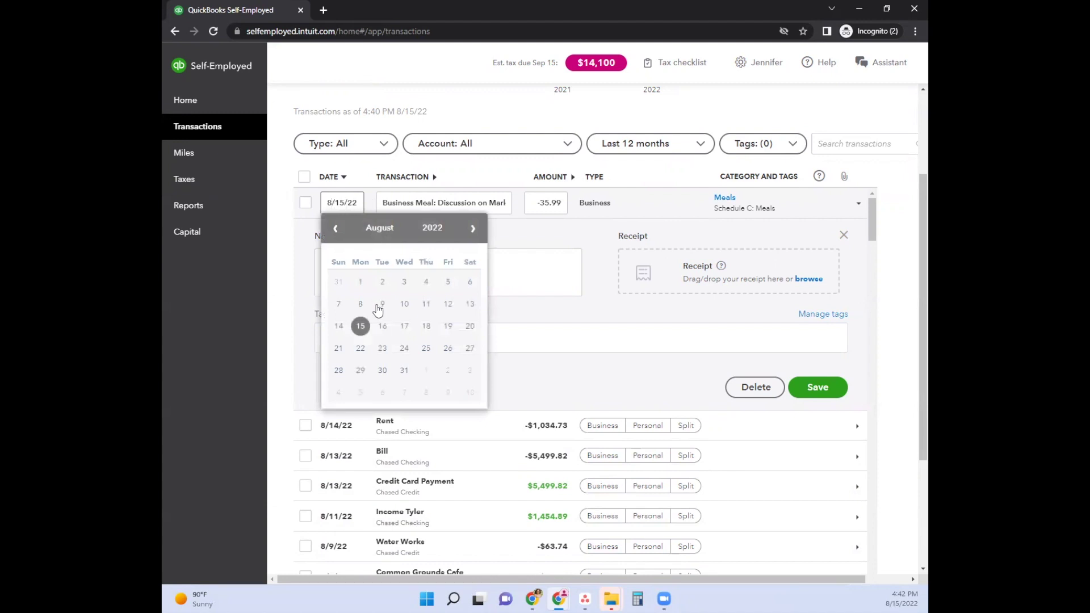
{"action": "left_click", "coordinate": [361, 328]}
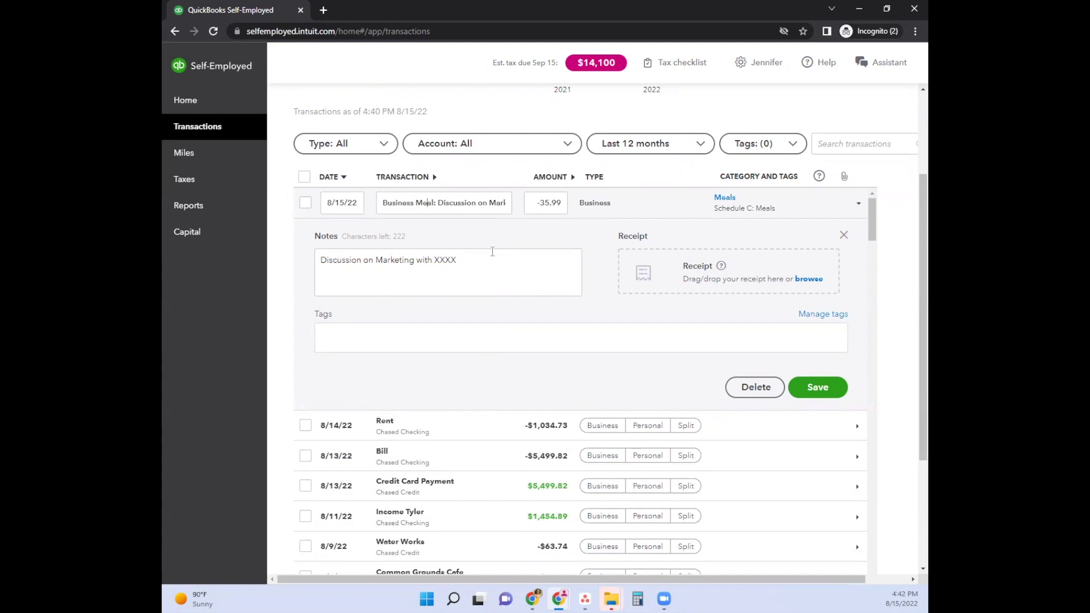
{"action": "key", "text": "End"}
{"action": "key", "text": "Home"}
{"action": "key", "text": "End"}
Replace XXXX in the note with Team Member and save without creating a rule.
{"action": "left_click", "coordinate": [483, 260]}
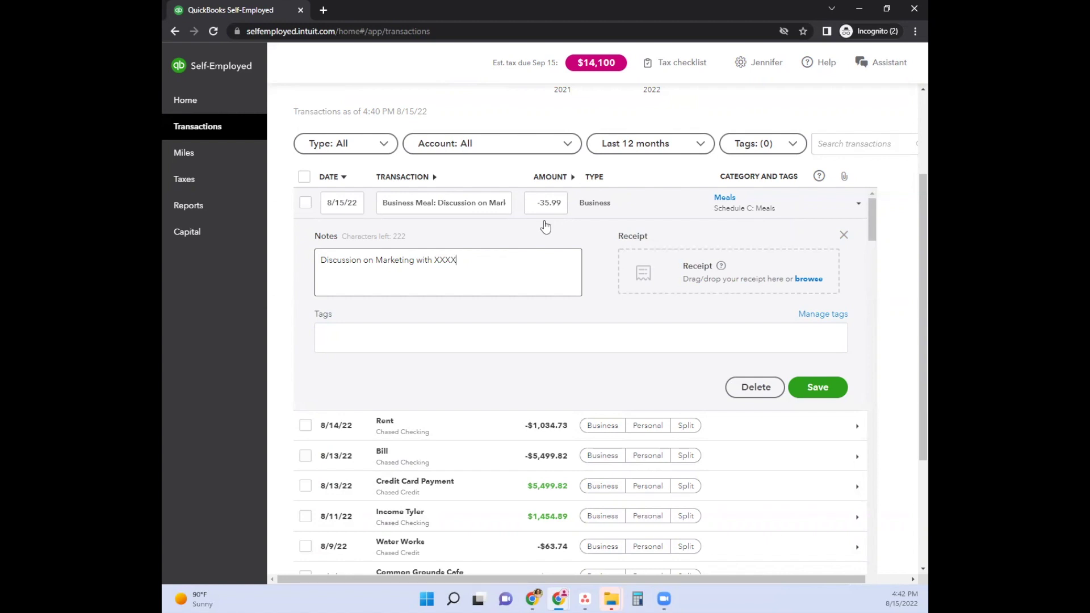
{"action": "key", "text": "ctrl+shift+Left"}
{"action": "type", "text": "Client"}
{"action": "key", "text": "ctrl+shift+Left"}
{"action": "type", "text": "Team Member"}
{"action": "left_click", "coordinate": [818, 388]}
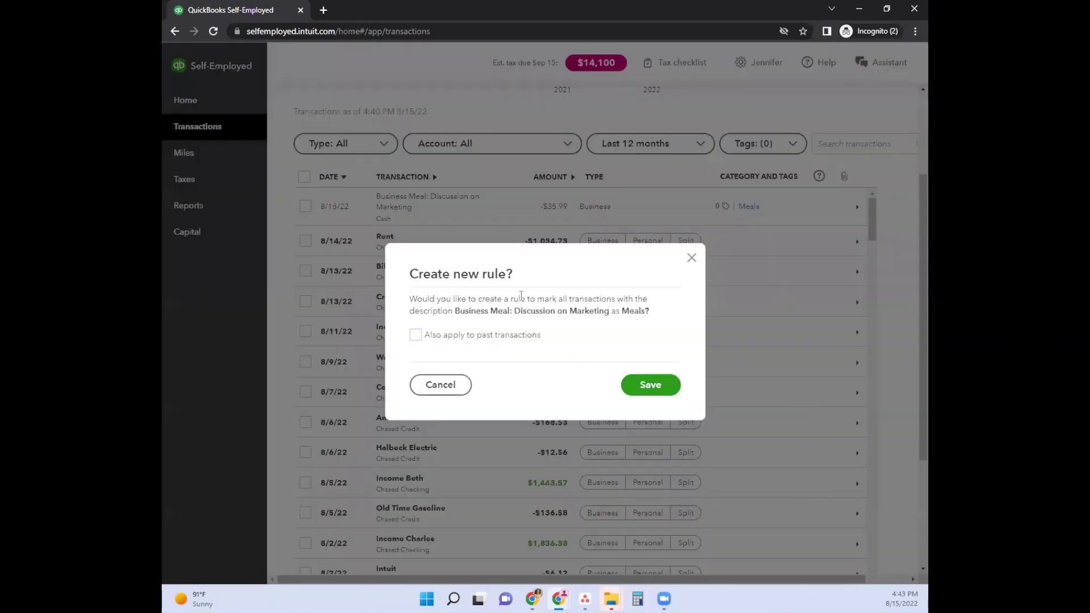
{"action": "left_click", "coordinate": [449, 390]}
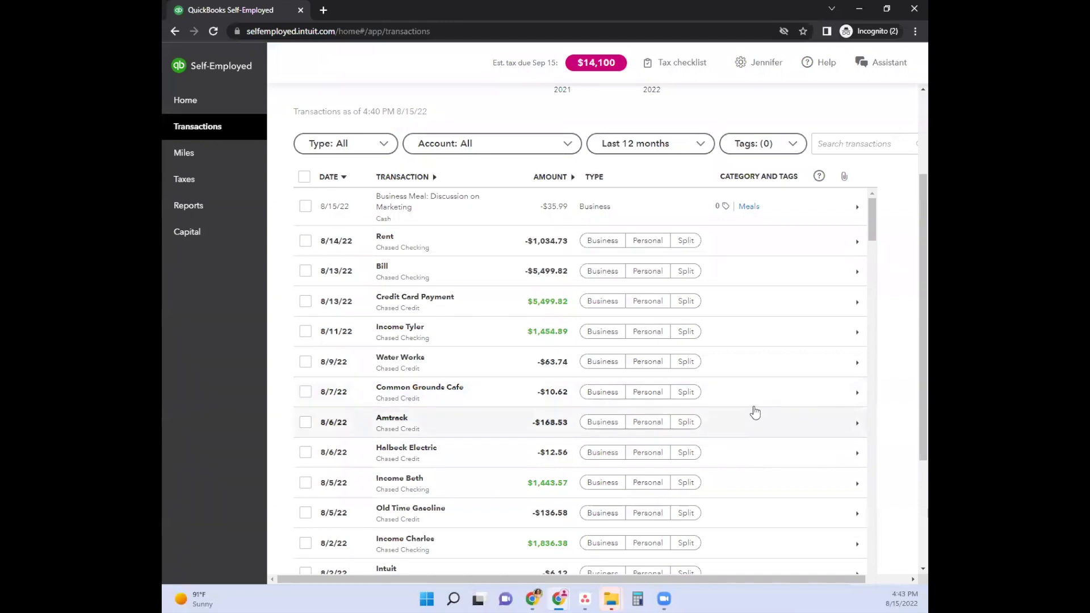
Add a $10 'Parking for biz meal 8/15' transaction under Parking and tolls.
{"action": "scroll", "coordinate": [732, 423], "scroll_direction": "up", "scroll_amount": 3}
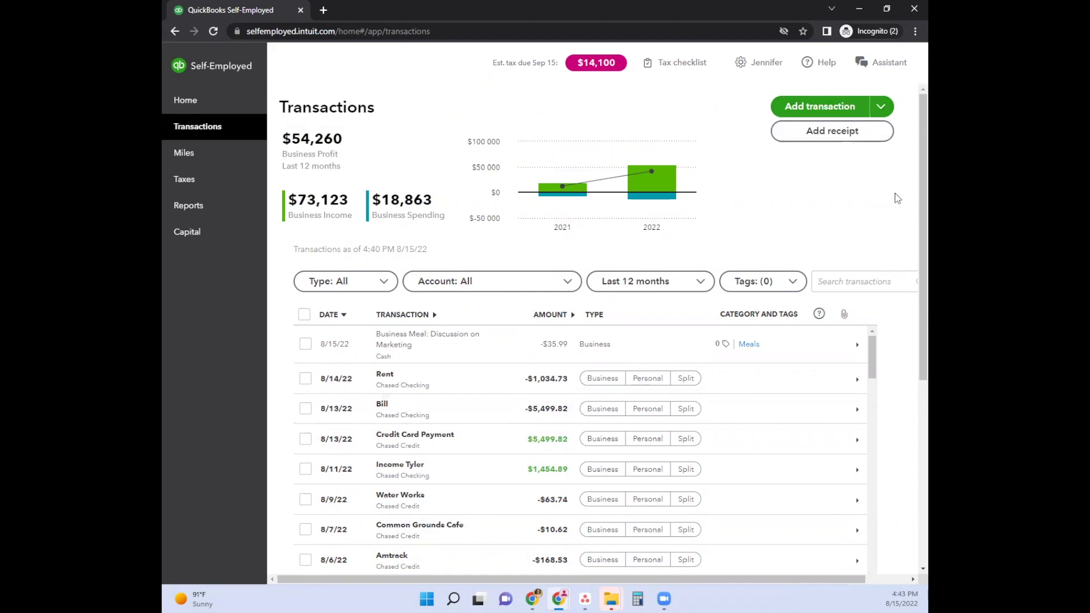
{"action": "left_click", "coordinate": [833, 107]}
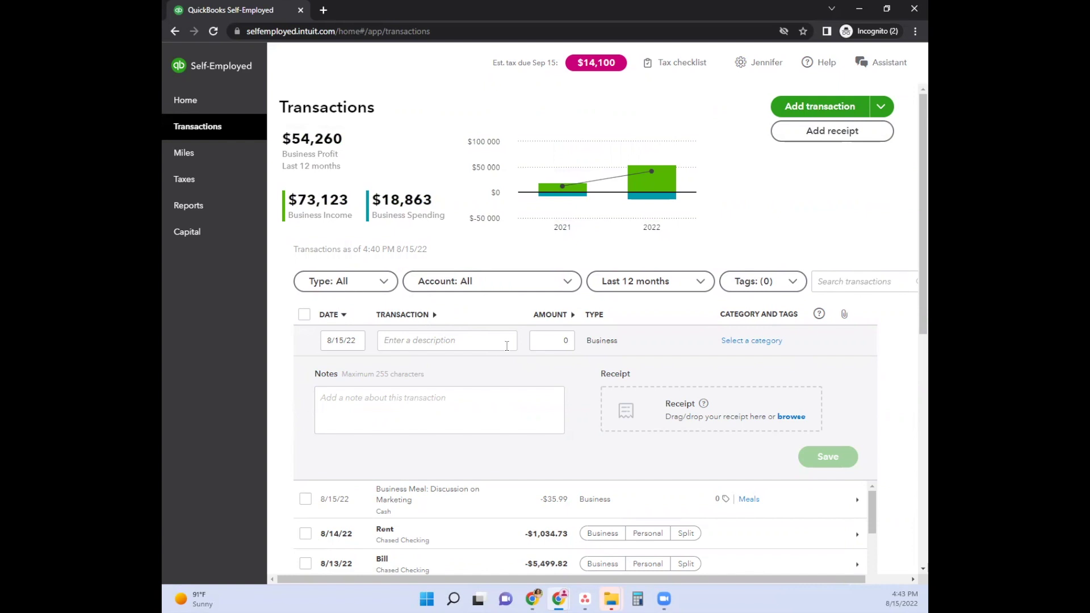
{"action": "type", "text": "Parking for biz meal 8/15"}
{"action": "key", "text": "Tab"}
{"action": "type", "text": "10"}
{"action": "left_click", "coordinate": [760, 341]}
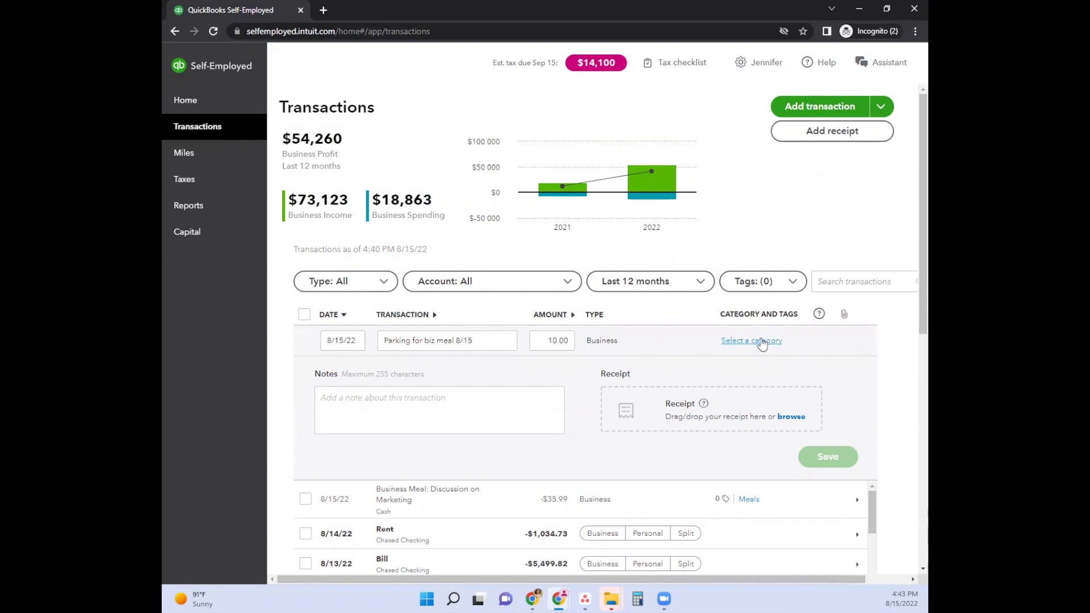
{"action": "type", "text": "parking"}
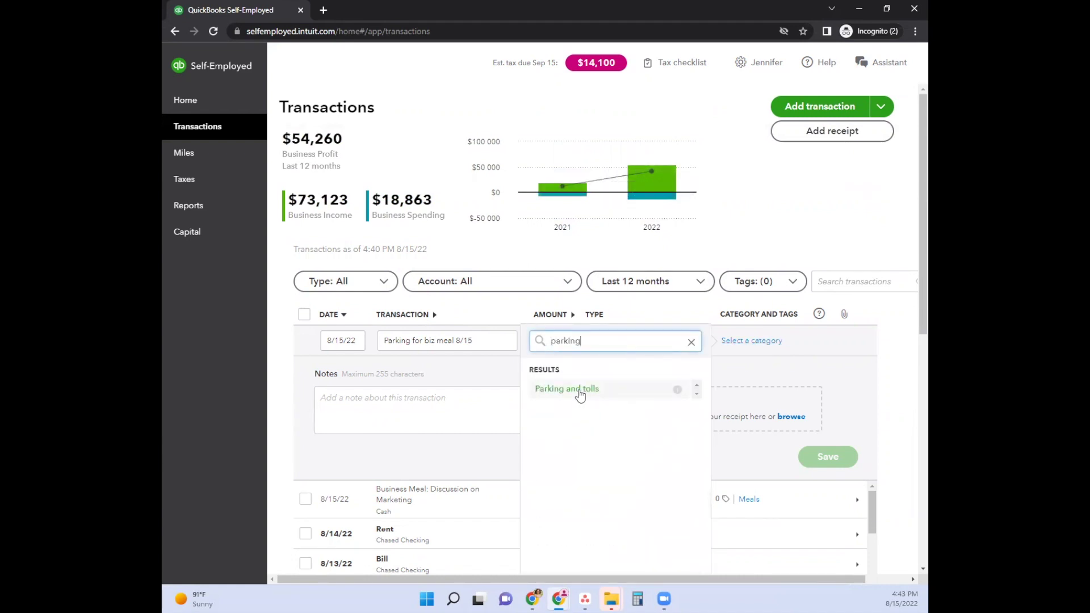
{"action": "left_click", "coordinate": [578, 391]}
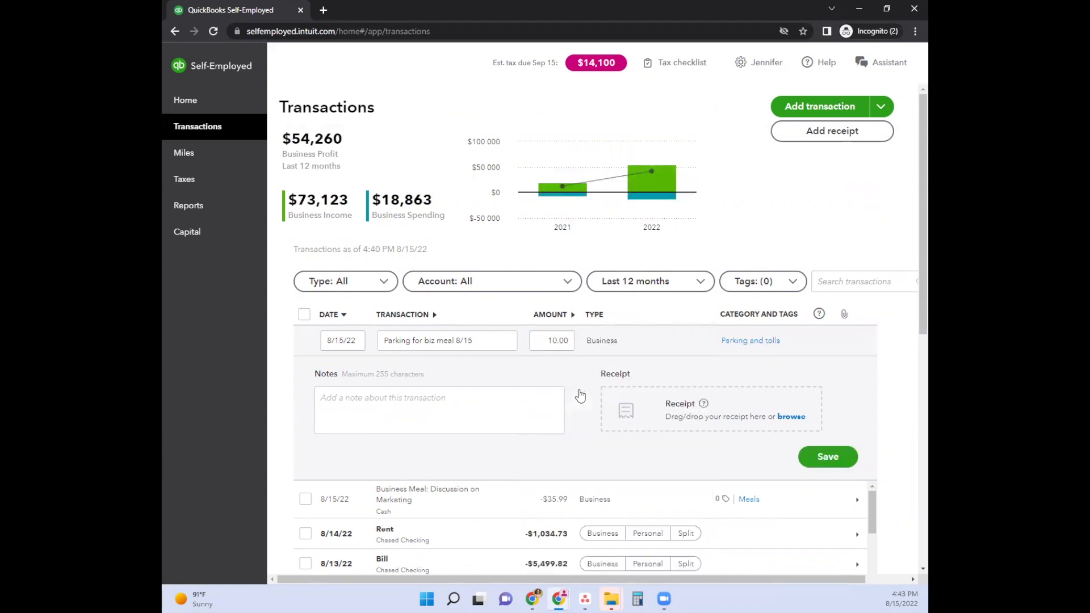
{"action": "left_click", "coordinate": [812, 466]}
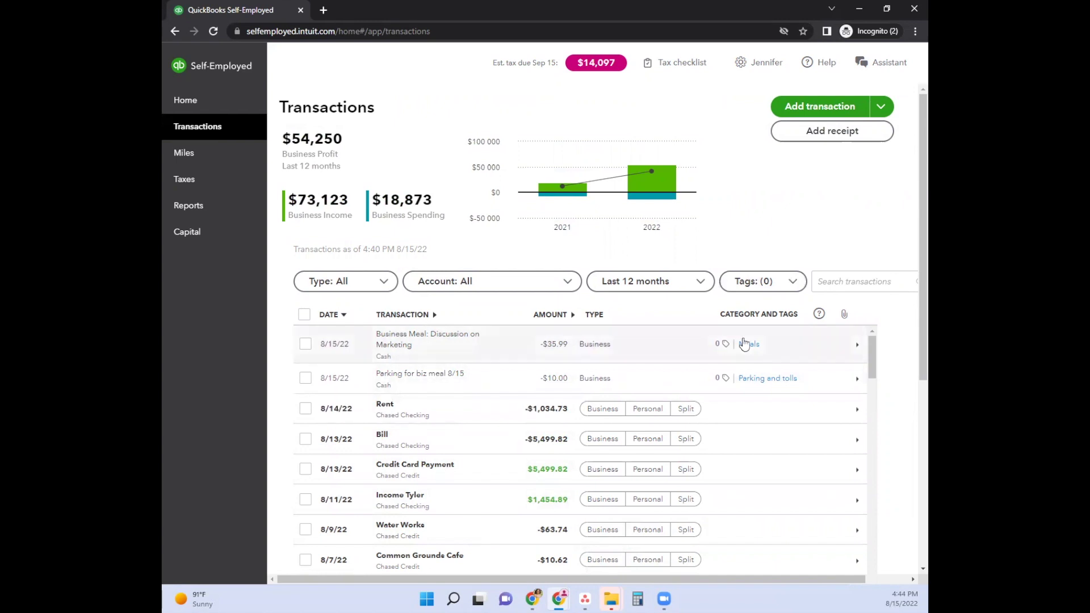
{"action": "left_click", "coordinate": [880, 108]}
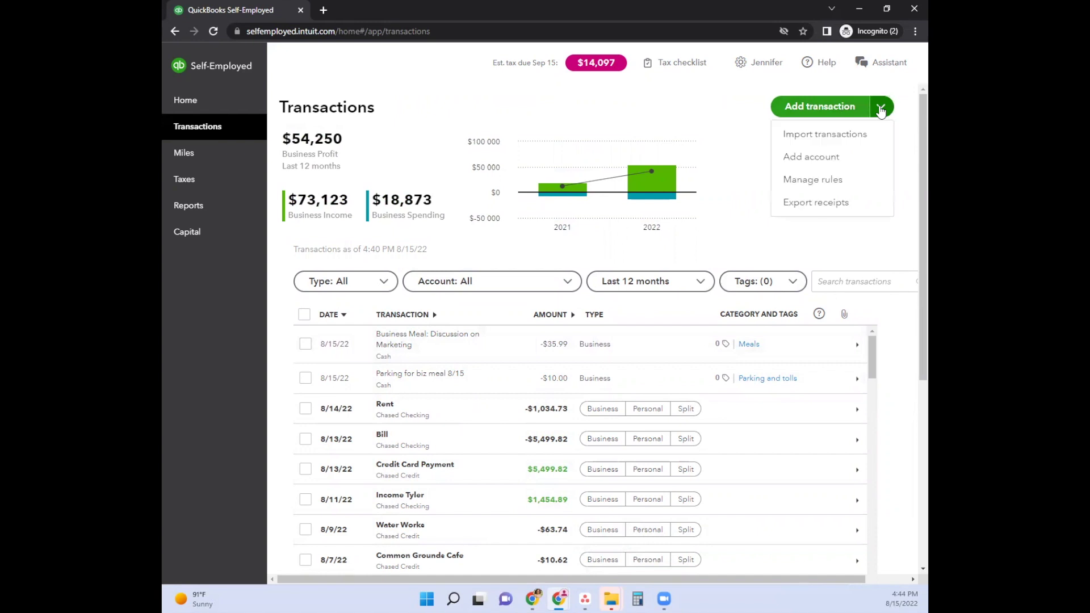
{"action": "left_click", "coordinate": [847, 139]}
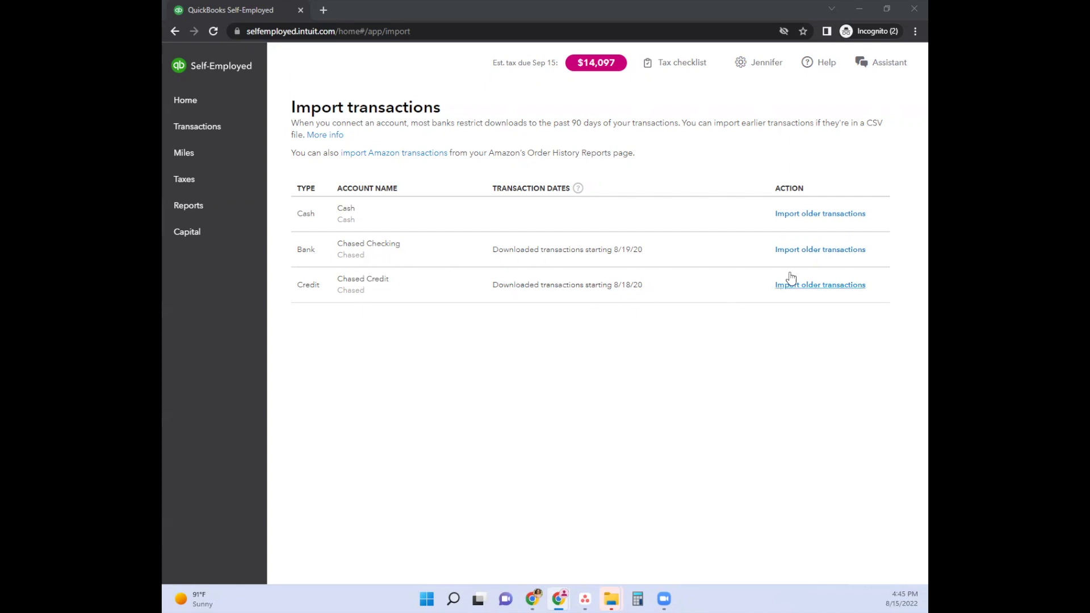
{"action": "left_click", "coordinate": [808, 257]}
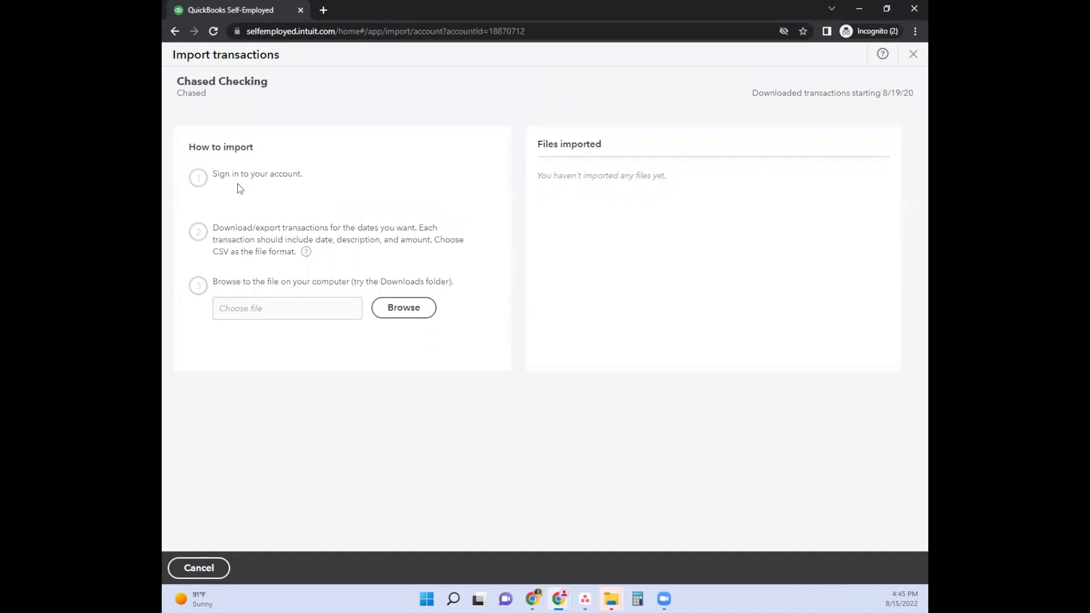
{"action": "left_click_drag", "start_coordinate": [213, 172], "coordinate": [312, 170]}
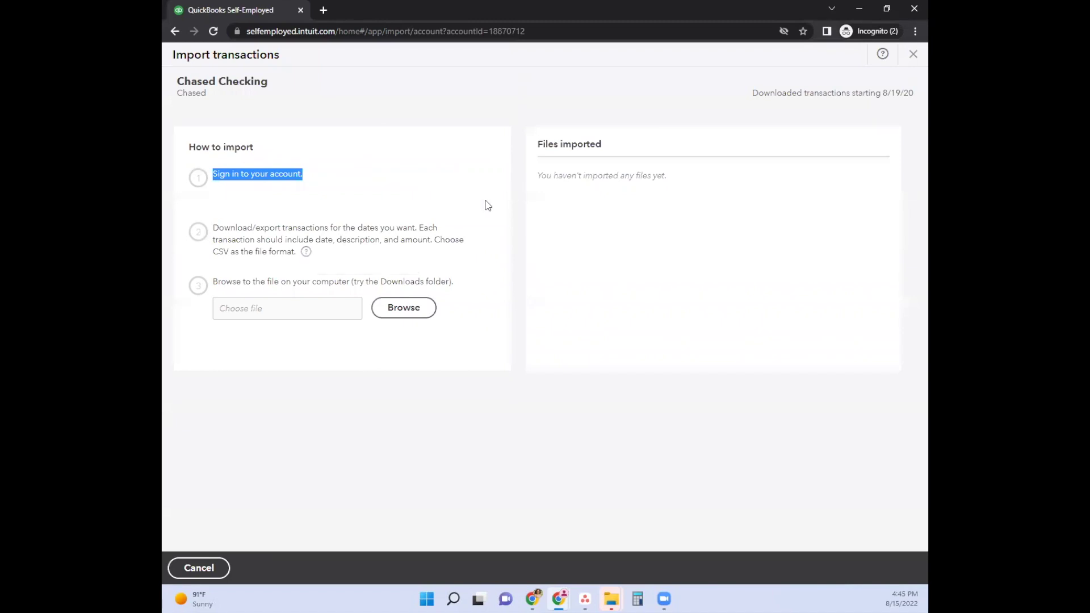
{"action": "left_click", "coordinate": [913, 54]}
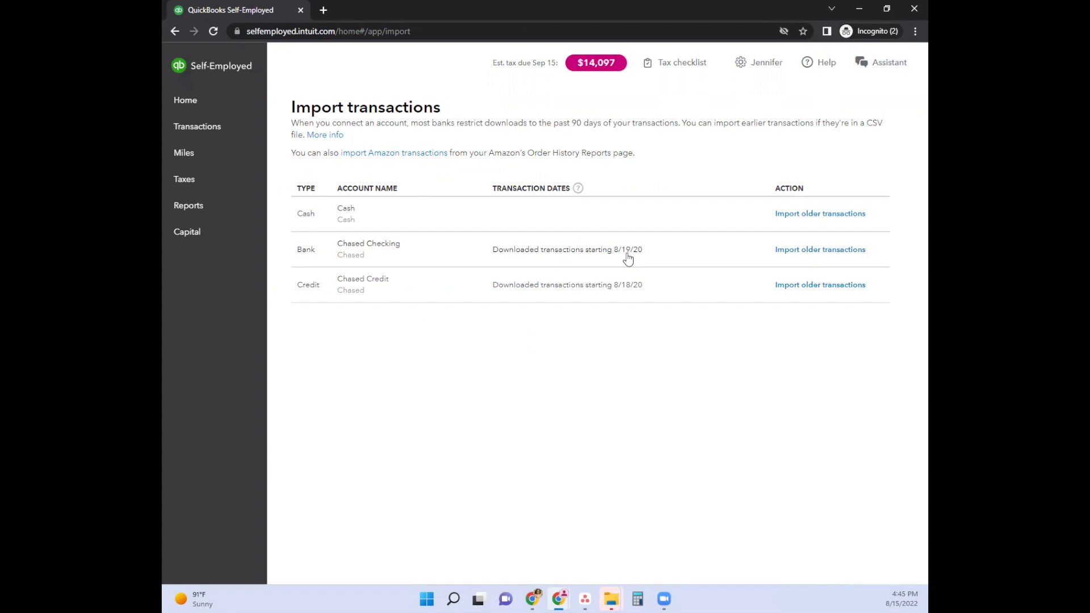
{"action": "left_click", "coordinate": [785, 250]}
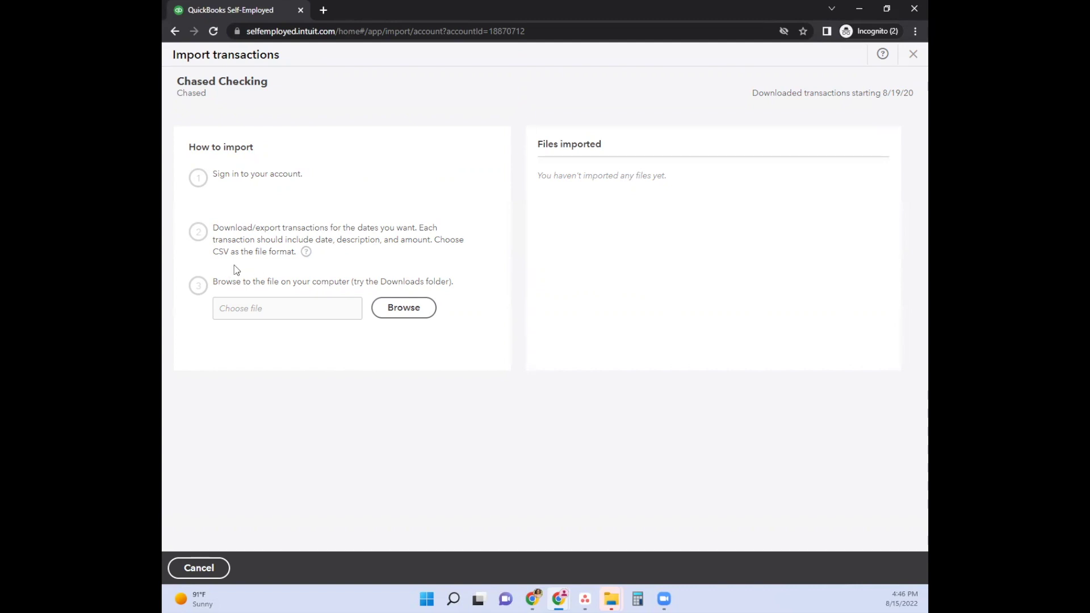
{"action": "left_click_drag", "start_coordinate": [213, 251], "coordinate": [304, 255]}
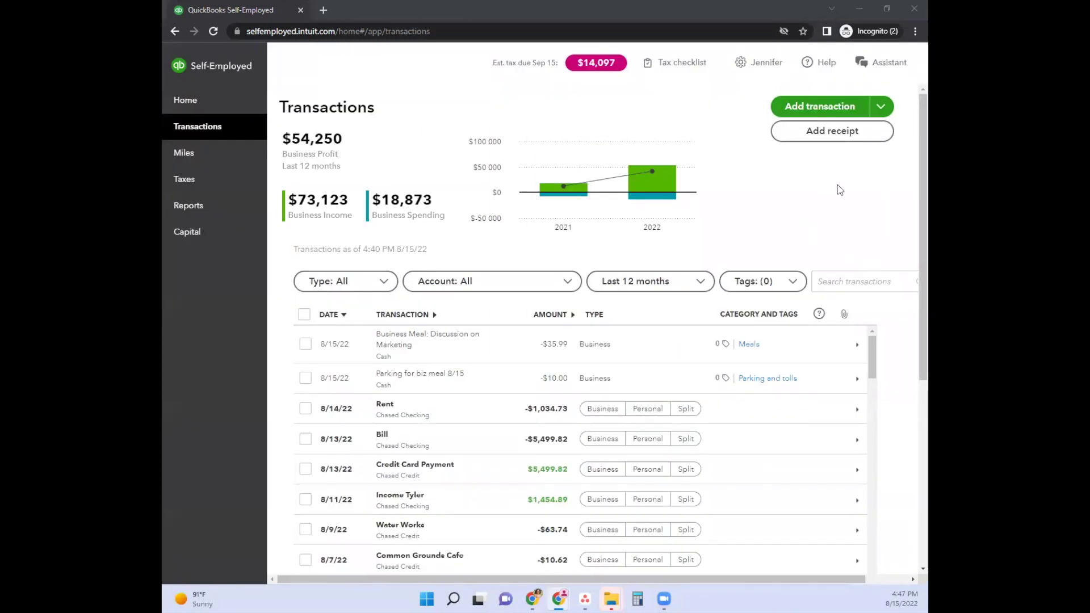
Open Connect another bank from the transaction options, then close it back to Transactions.
{"action": "left_click", "coordinate": [881, 115]}
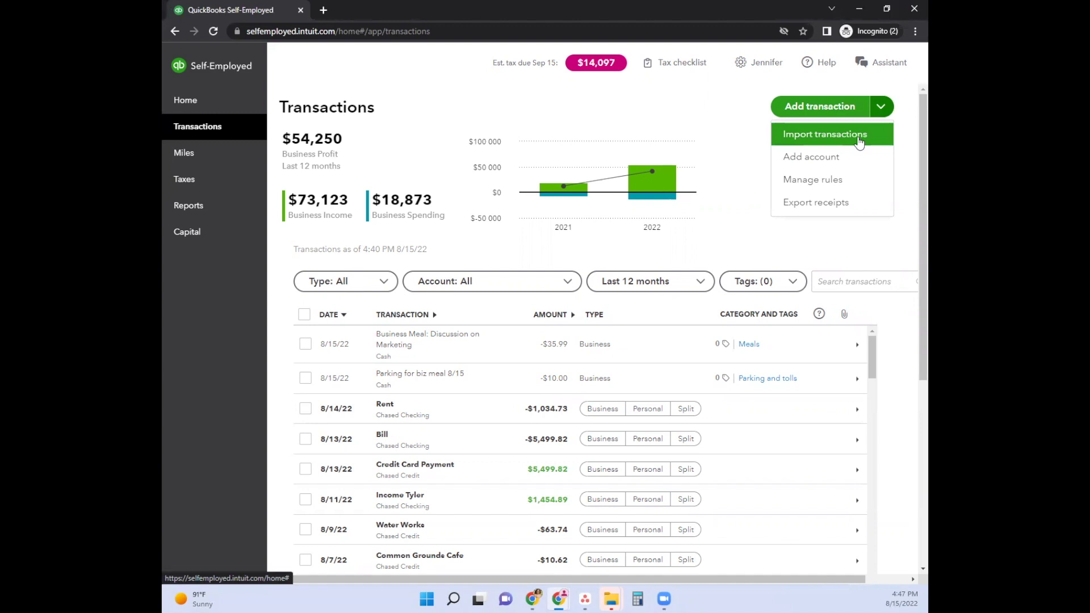
{"action": "left_click", "coordinate": [742, 170]}
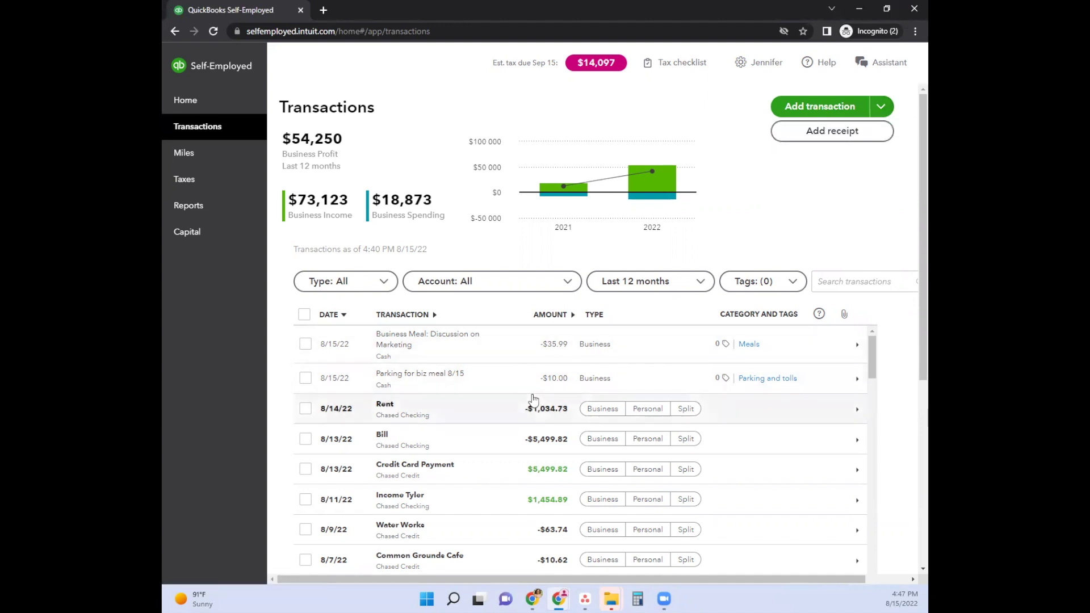
{"action": "scroll", "coordinate": [486, 491], "scroll_direction": "down", "scroll_amount": 3}
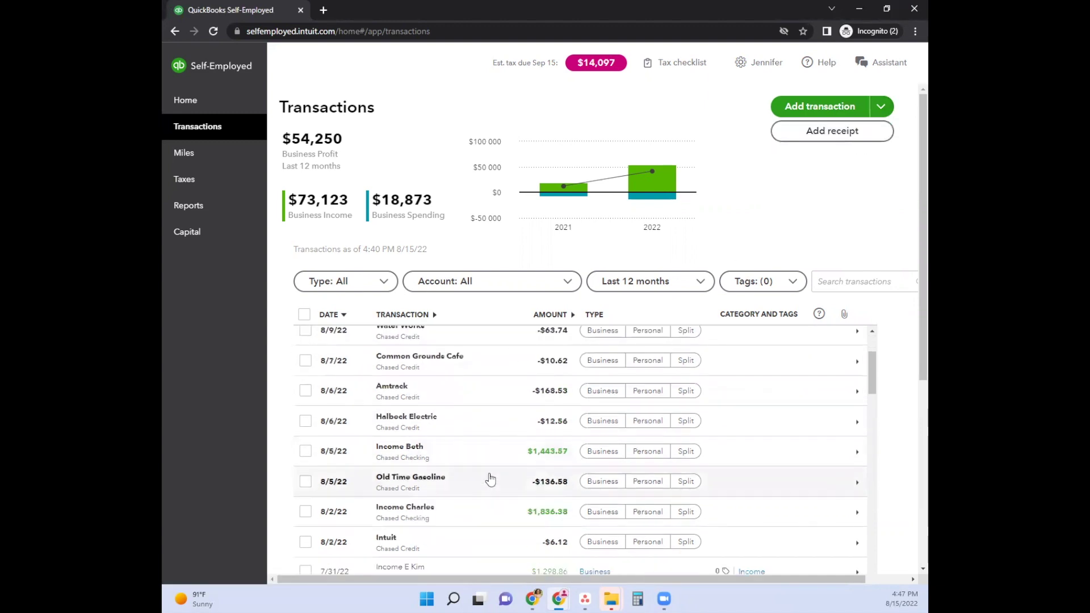
{"action": "scroll", "coordinate": [490, 479], "scroll_direction": "up", "scroll_amount": 3}
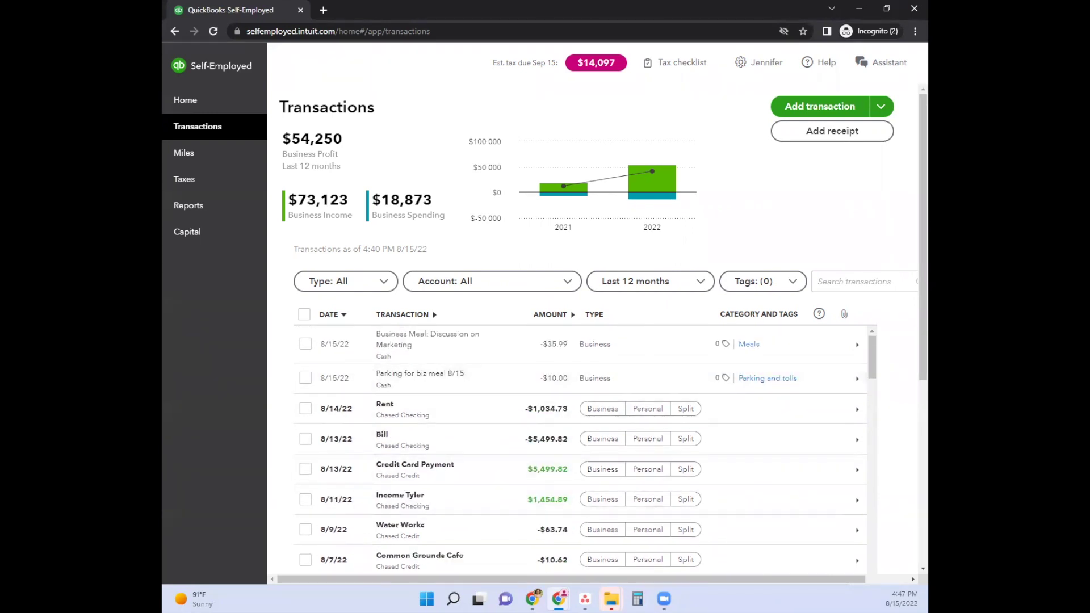
{"action": "left_click", "coordinate": [879, 112]}
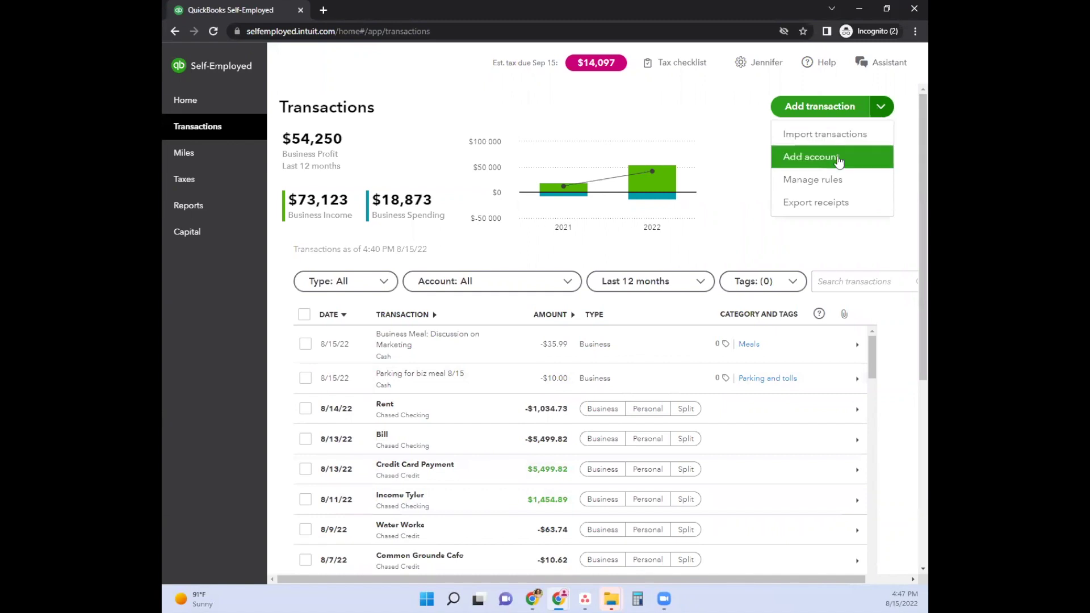
{"action": "left_click", "coordinate": [838, 162]}
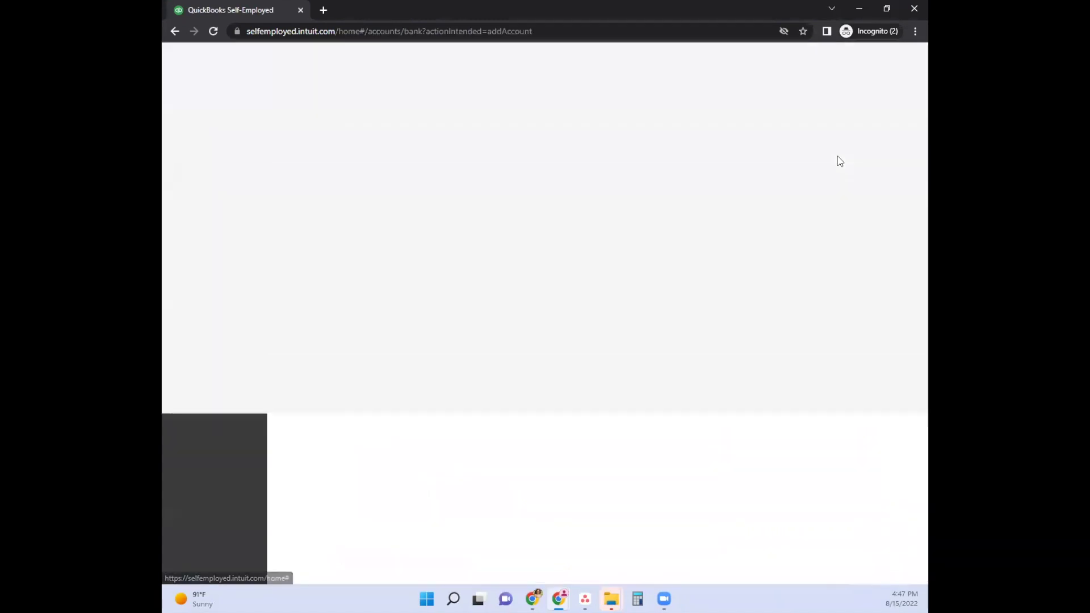
{"action": "left_click", "coordinate": [471, 191]}
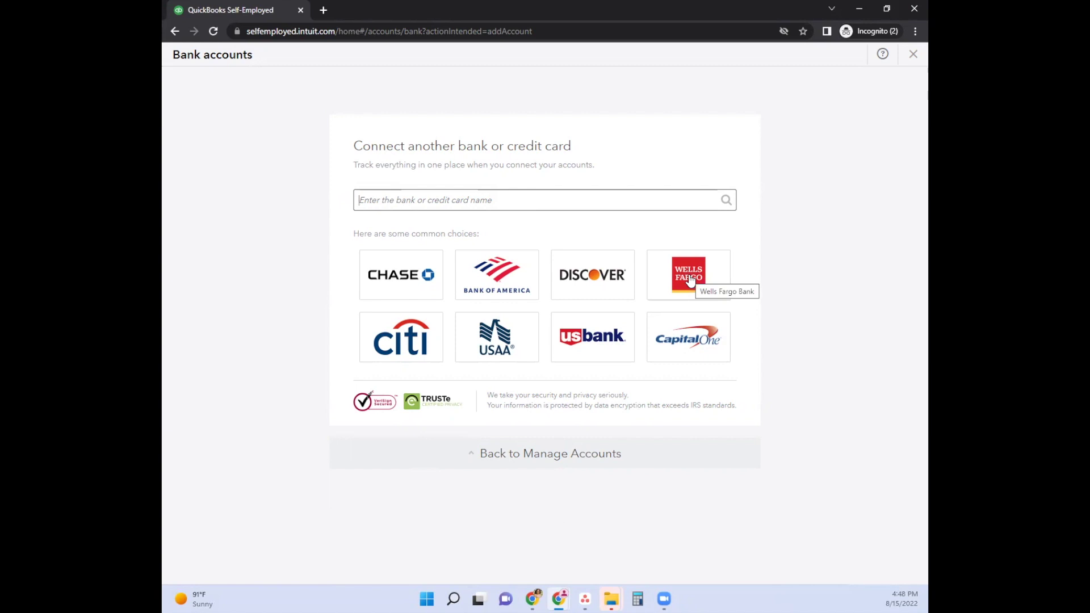
{"action": "left_click", "coordinate": [655, 197]}
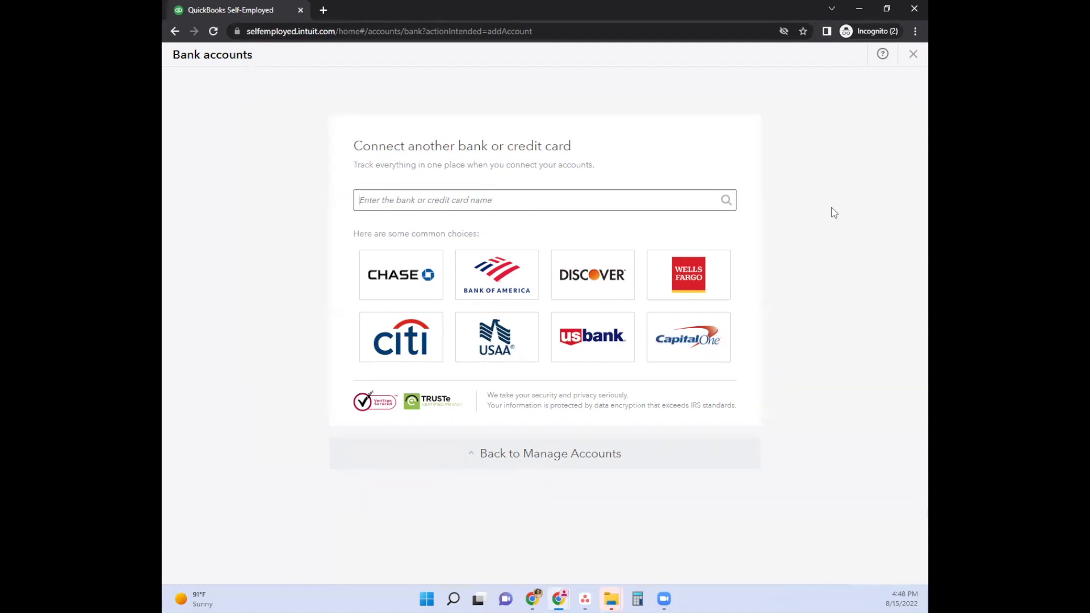
{"action": "left_click", "coordinate": [911, 57]}
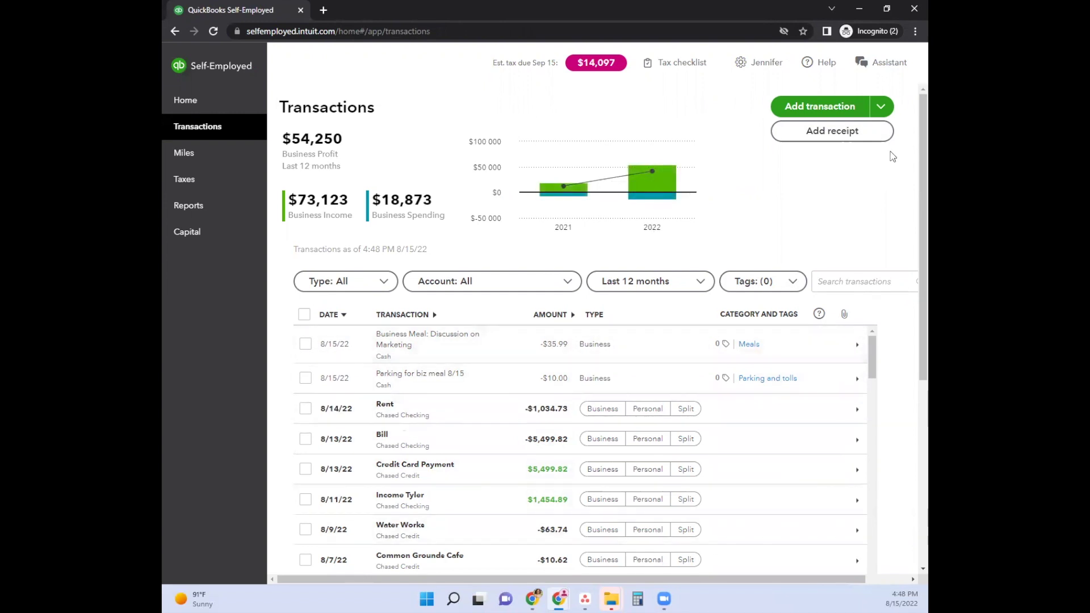
{"action": "scroll", "coordinate": [911, 224], "scroll_direction": "down", "scroll_amount": 2}
{"action": "scroll", "coordinate": [911, 227], "scroll_direction": "down", "scroll_amount": 2}
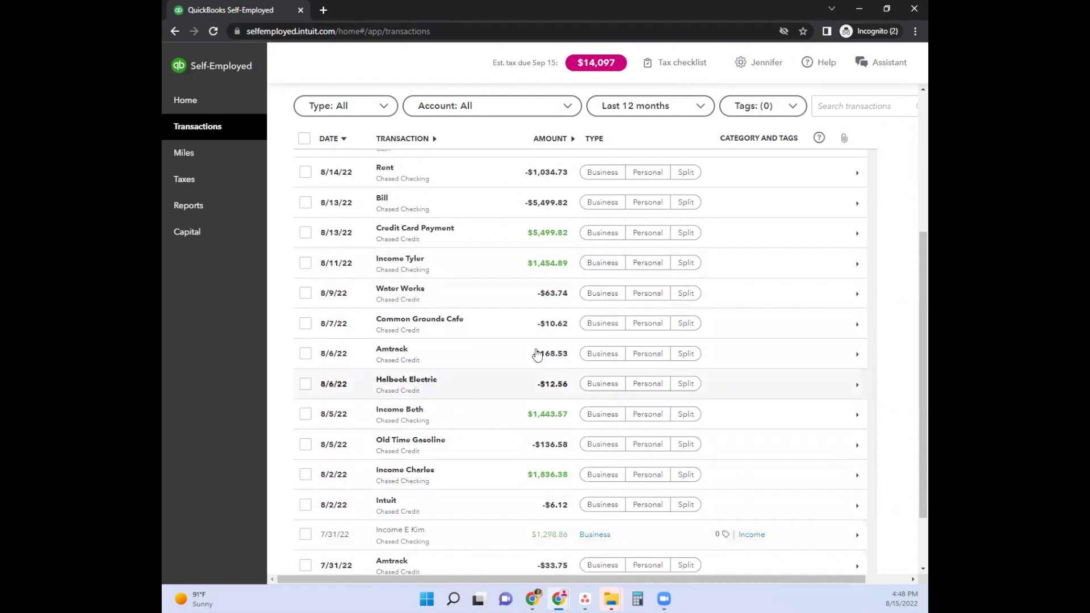
{"action": "scroll", "coordinate": [546, 370], "scroll_direction": "up", "scroll_amount": 5}
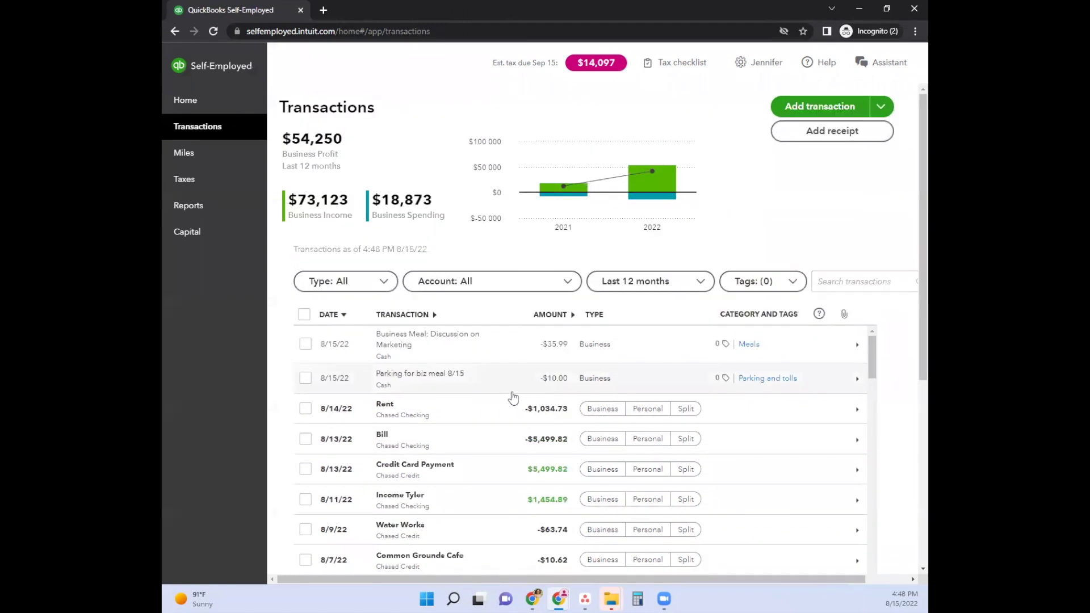
{"action": "left_click", "coordinate": [303, 347]}
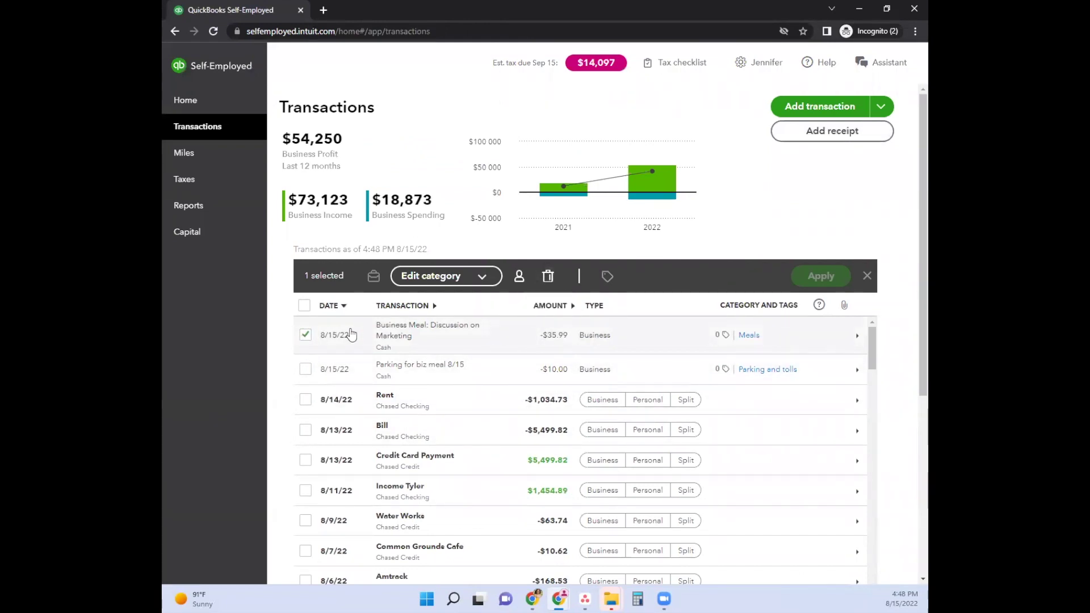
{"action": "left_click", "coordinate": [305, 336]}
{"action": "left_click", "coordinate": [306, 409]}
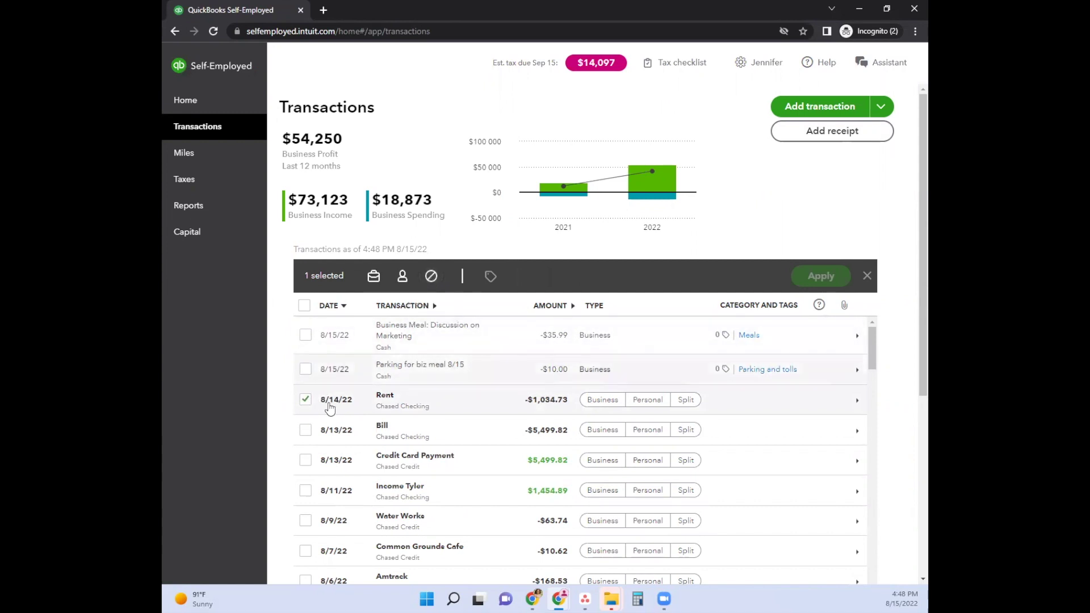
{"action": "left_click", "coordinate": [305, 399]}
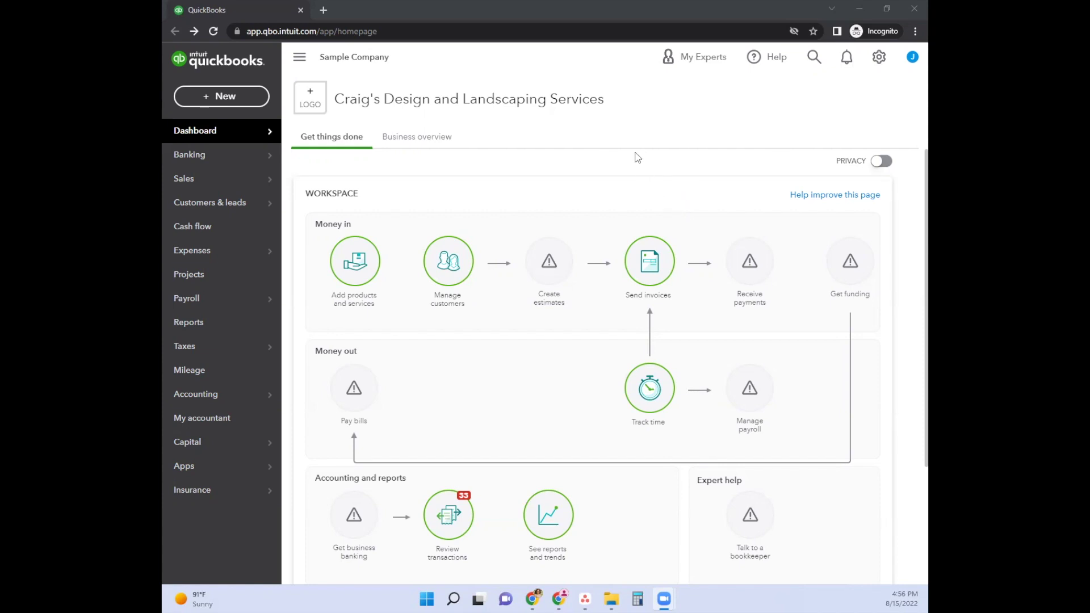
Go to the Banking page, dismiss its welcome message, and start Link account.
{"action": "mouse_move", "coordinate": [242, 163]}
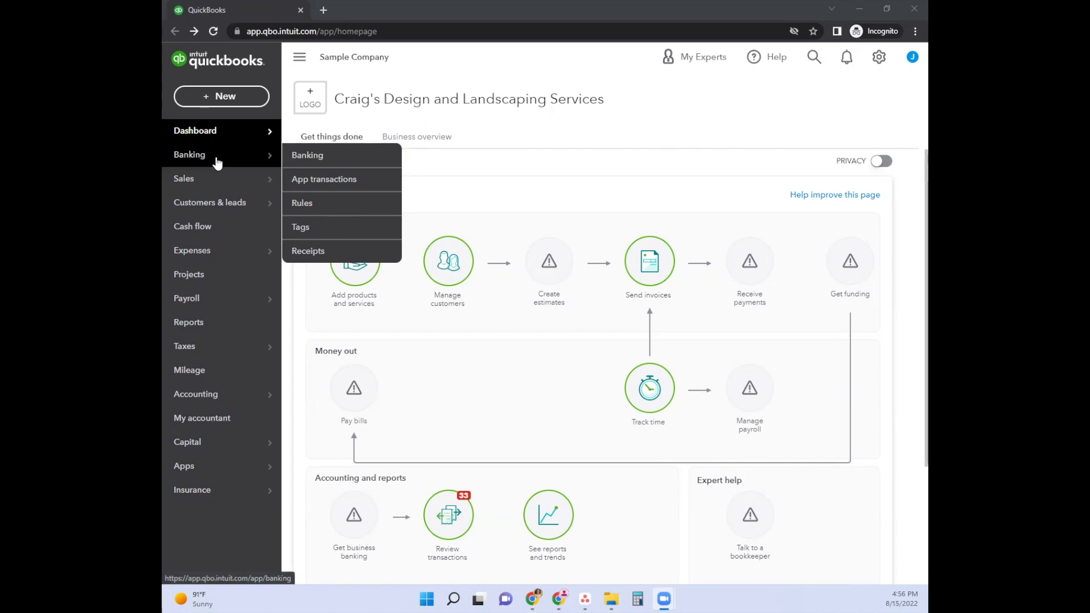
{"action": "left_click", "coordinate": [293, 158]}
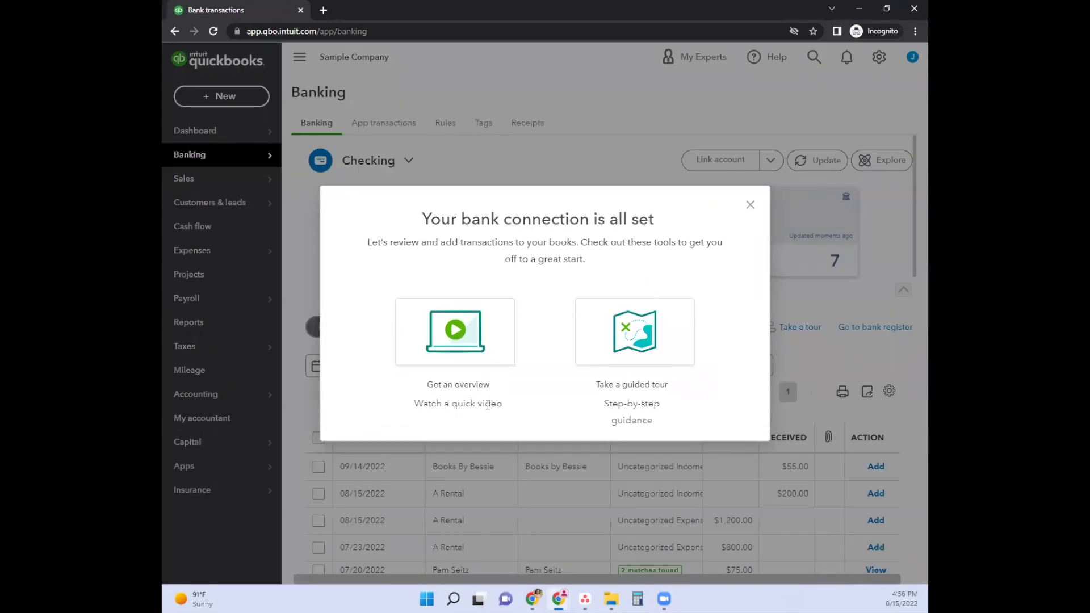
{"action": "left_click", "coordinate": [749, 204]}
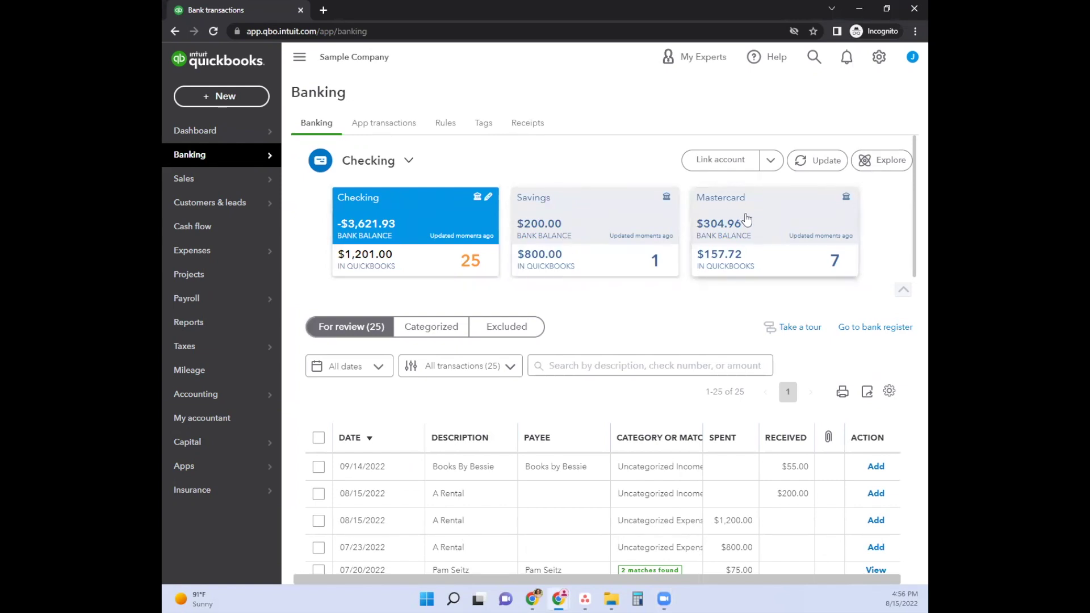
{"action": "left_click", "coordinate": [747, 161]}
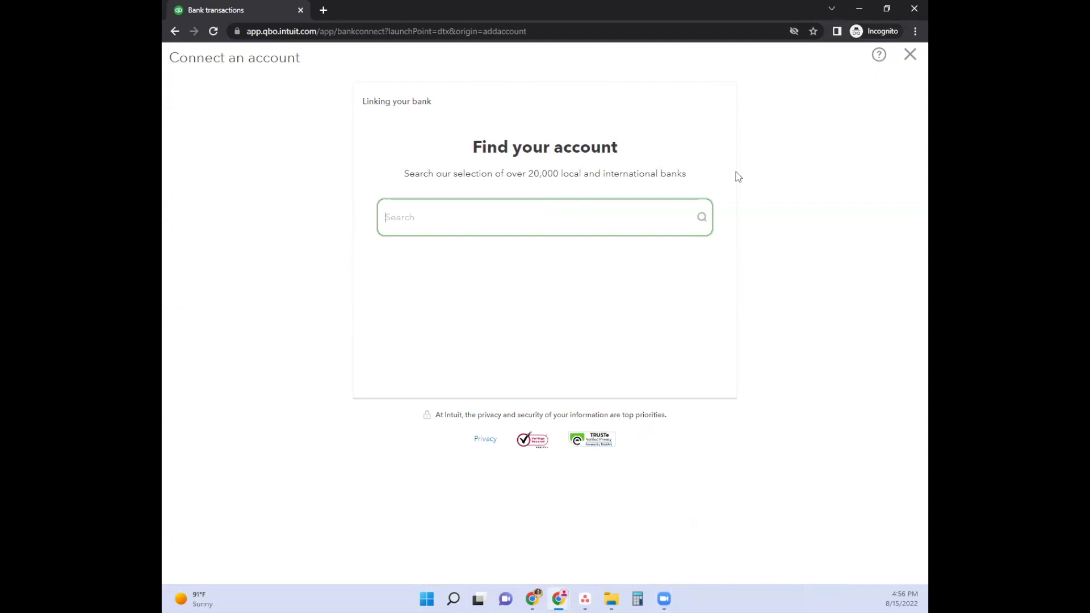
Search for 'wells fargo', clear it, close Connect an account, and expand the Link account dropdown.
{"action": "type", "text": "wells fargo"}
{"action": "left_click", "coordinate": [702, 218]}
{"action": "left_click", "coordinate": [910, 55]}
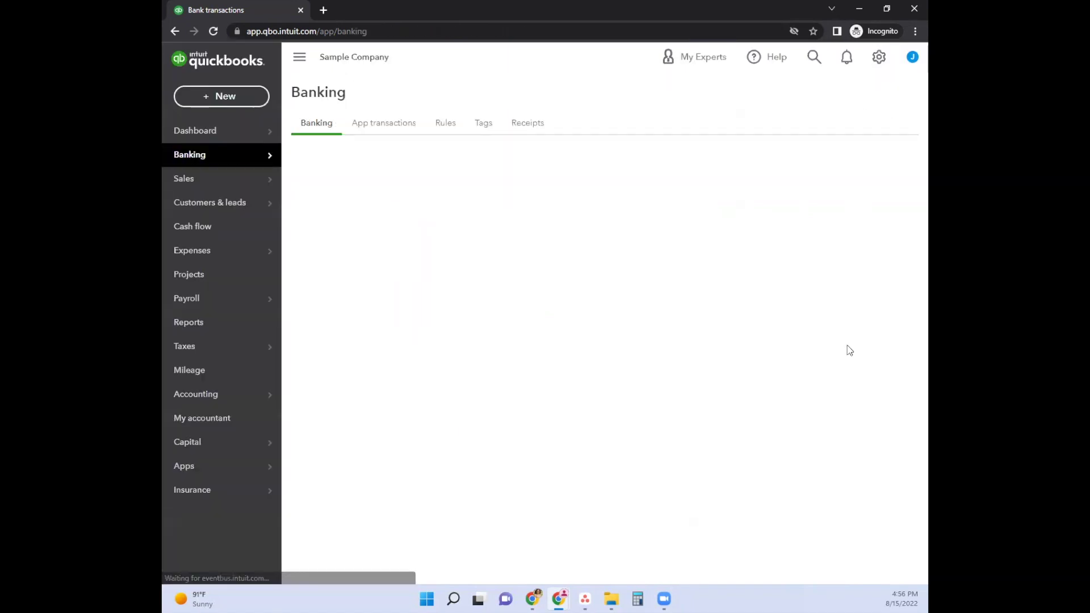
{"action": "left_click", "coordinate": [772, 160]}
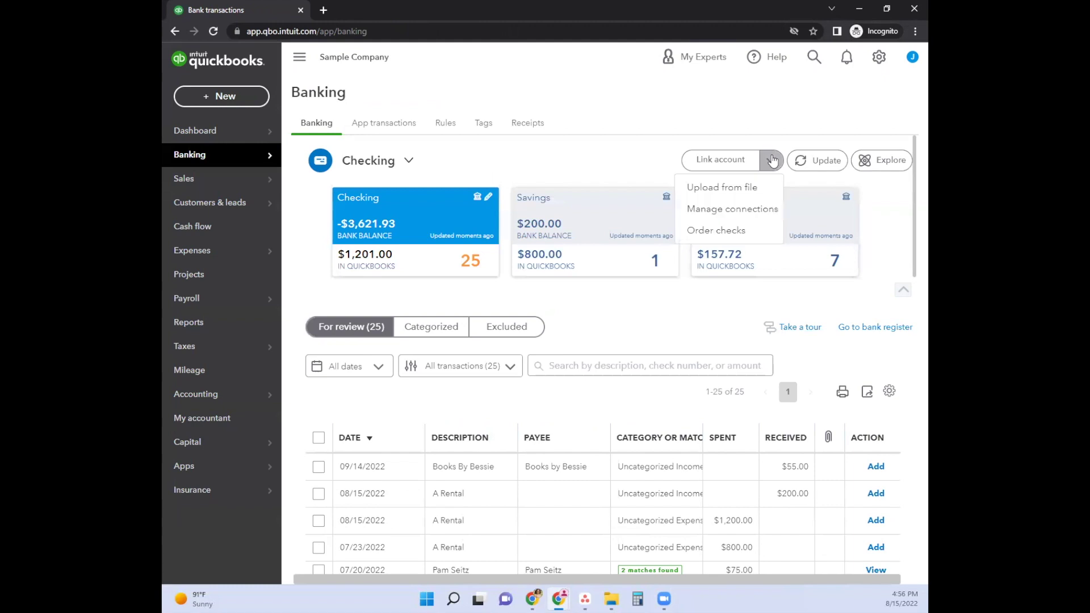
{"action": "left_click", "coordinate": [748, 189]}
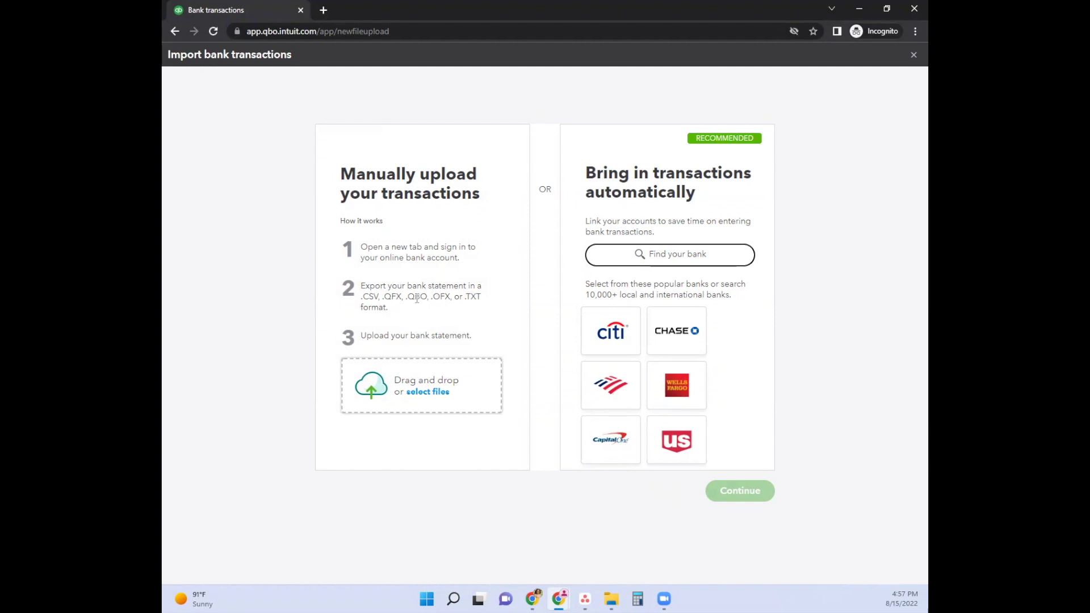
{"action": "left_click_drag", "start_coordinate": [408, 299], "coordinate": [451, 297]}
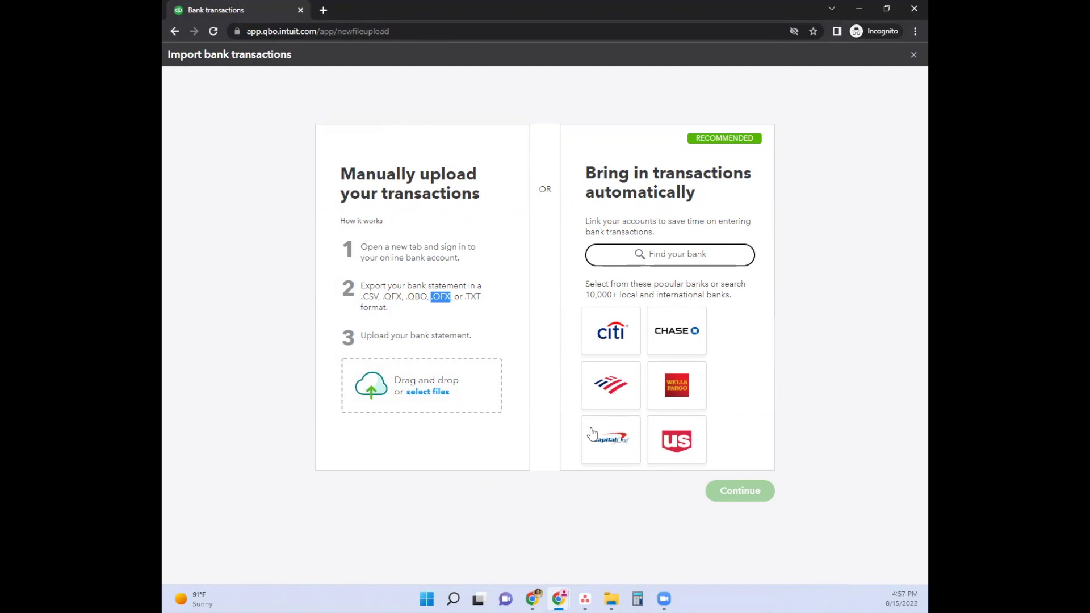
{"action": "left_click", "coordinate": [913, 57]}
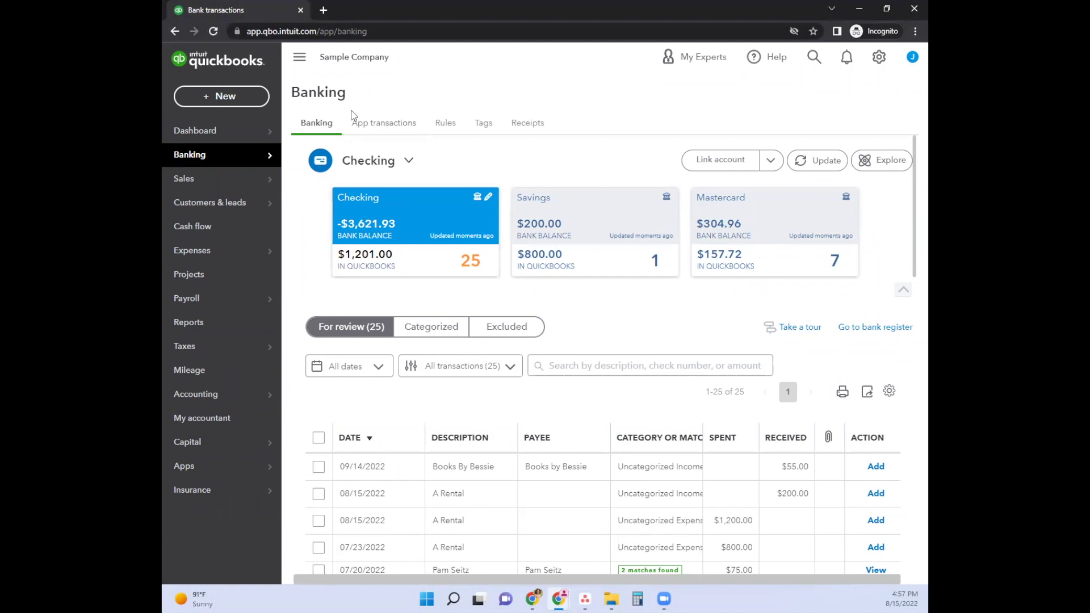
Open the + New menu of transaction types.
{"action": "left_click", "coordinate": [237, 103]}
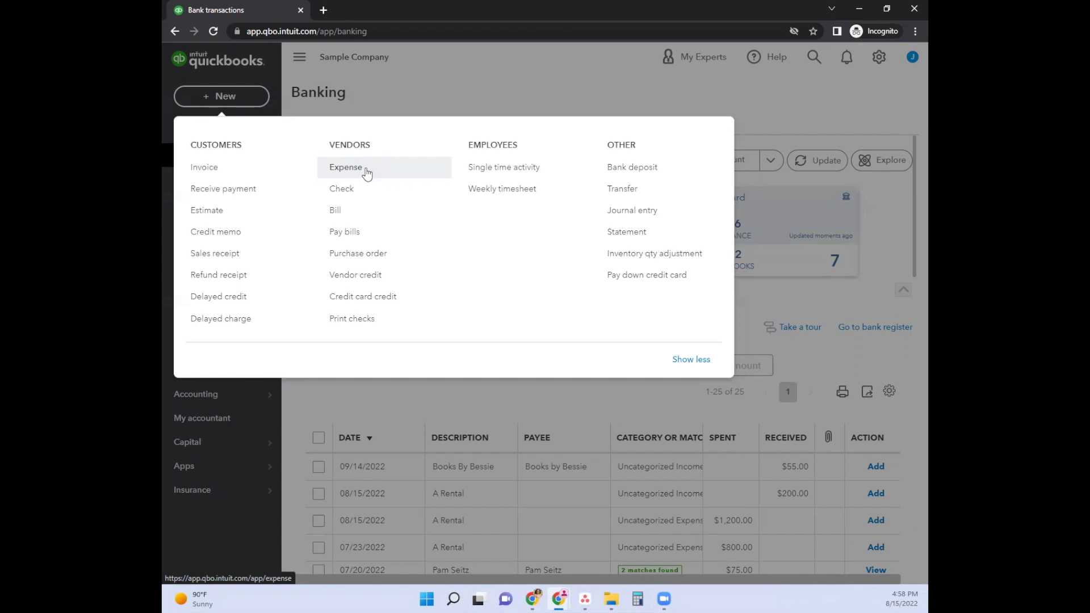
Start a new expense with Bob's Burger Joint as the payee.
{"action": "left_click", "coordinate": [365, 171]}
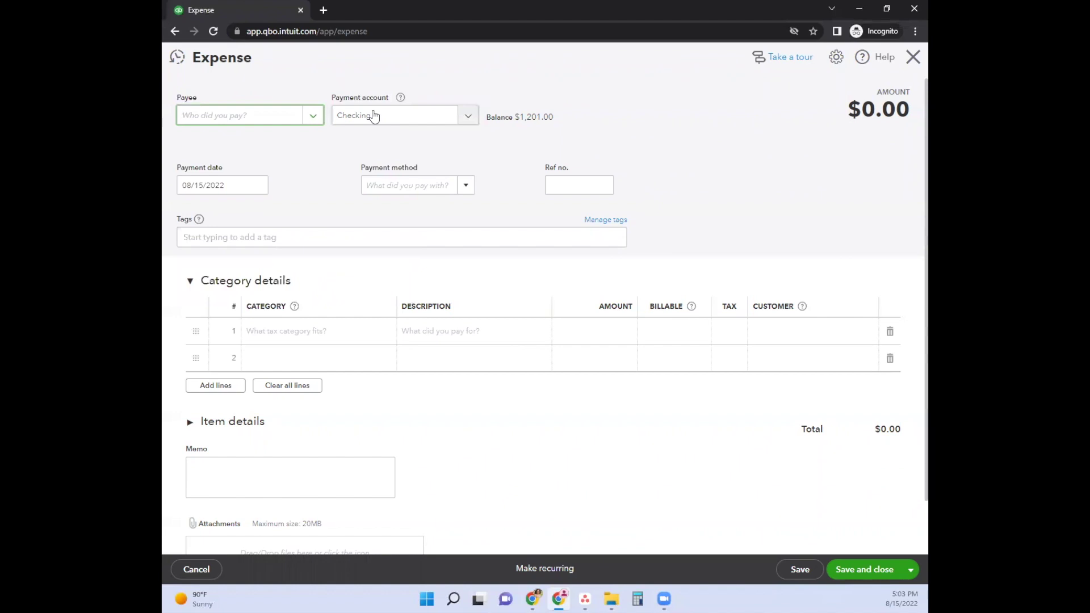
{"action": "type", "text": "b"}
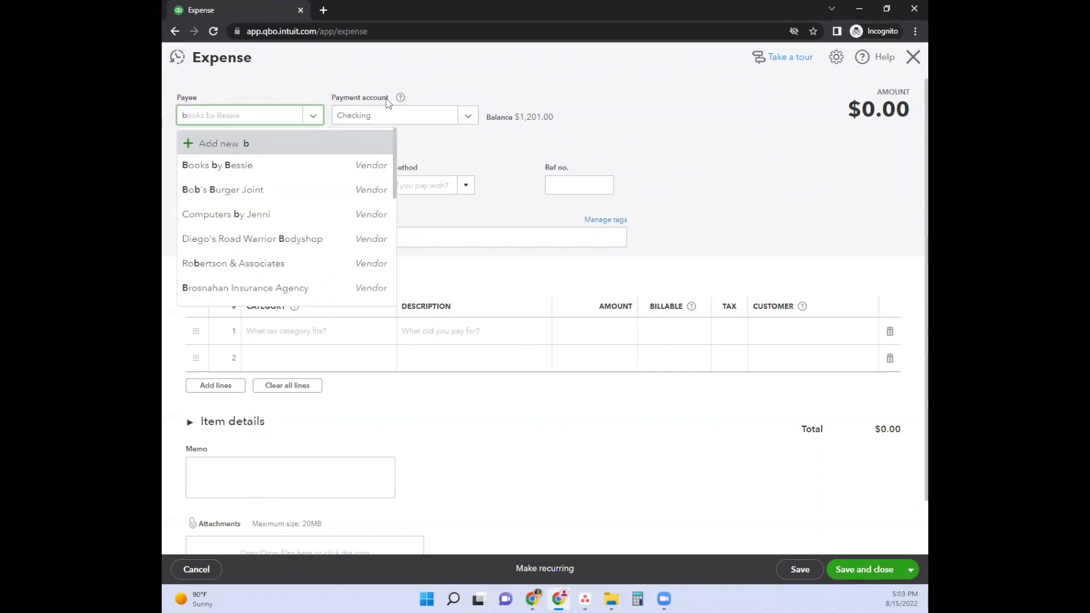
{"action": "left_click", "coordinate": [307, 194]}
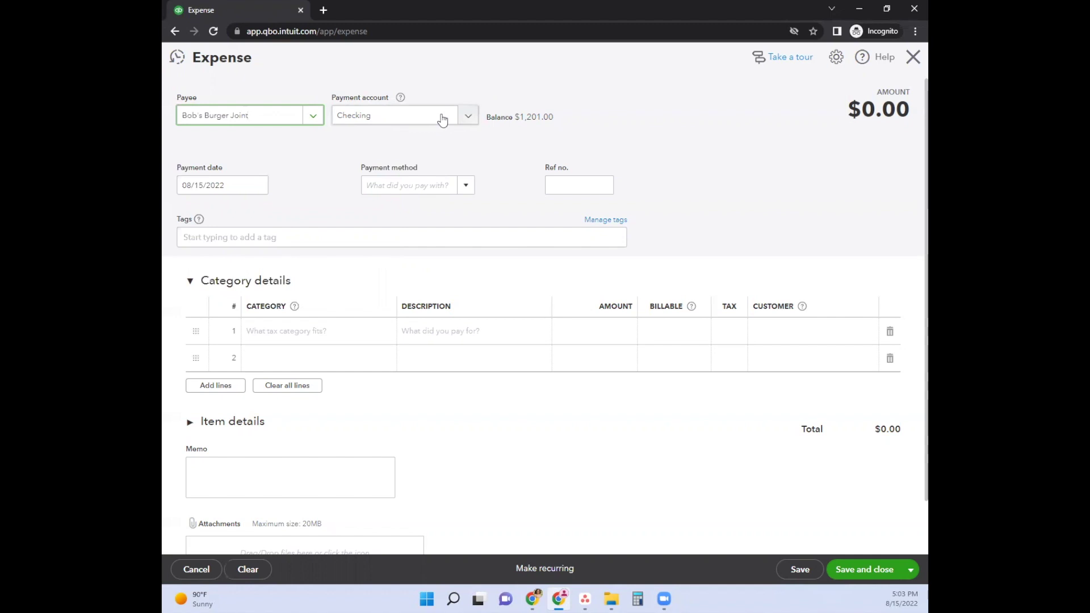
Create a Petty Cash payment account of type Bank, detail type Cash on hand.
{"action": "left_click", "coordinate": [460, 119]}
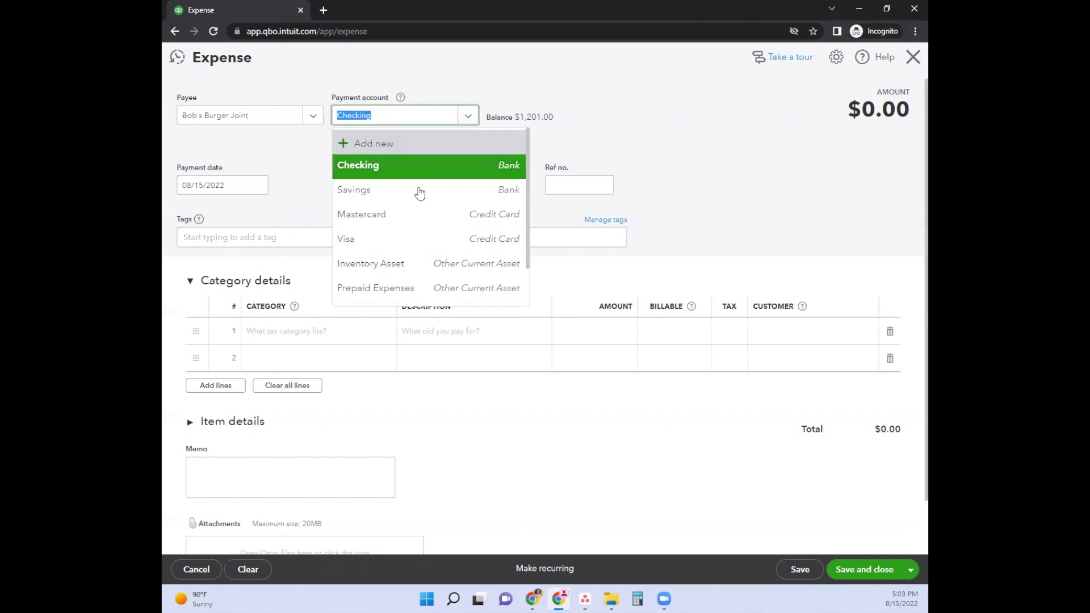
{"action": "scroll", "coordinate": [420, 222], "scroll_direction": "down", "scroll_amount": 2}
{"action": "scroll", "coordinate": [426, 238], "scroll_direction": "up", "scroll_amount": 2}
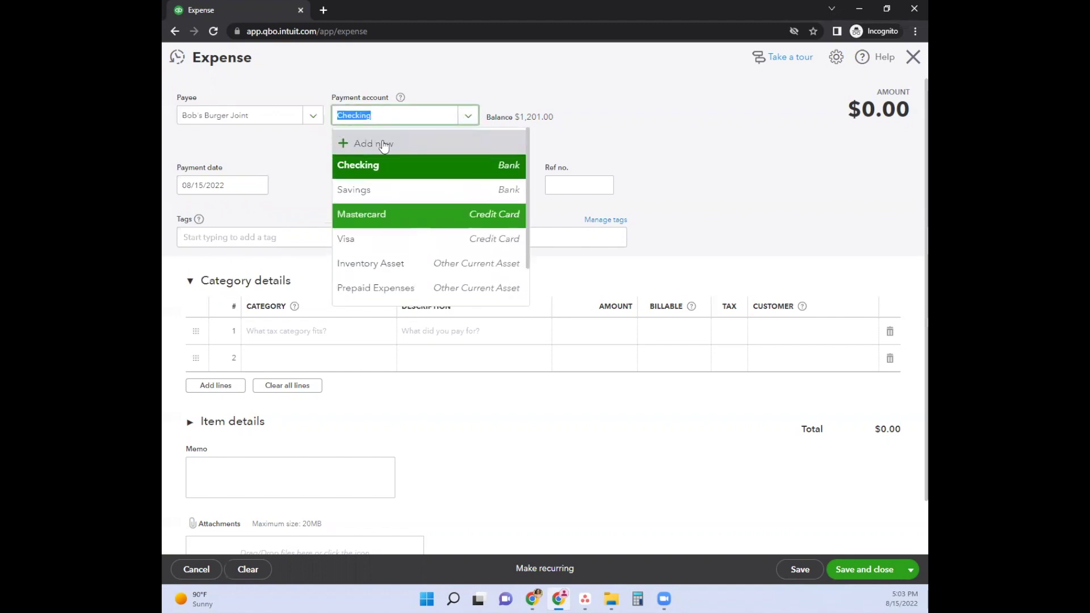
{"action": "type", "text": "Petty Cash"}
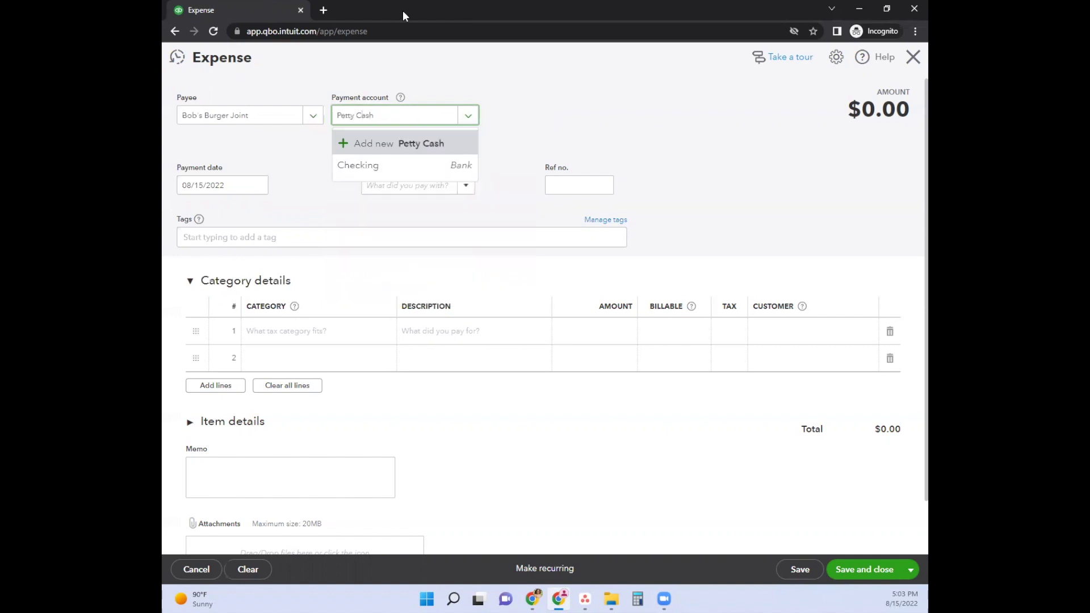
{"action": "left_click", "coordinate": [404, 143]}
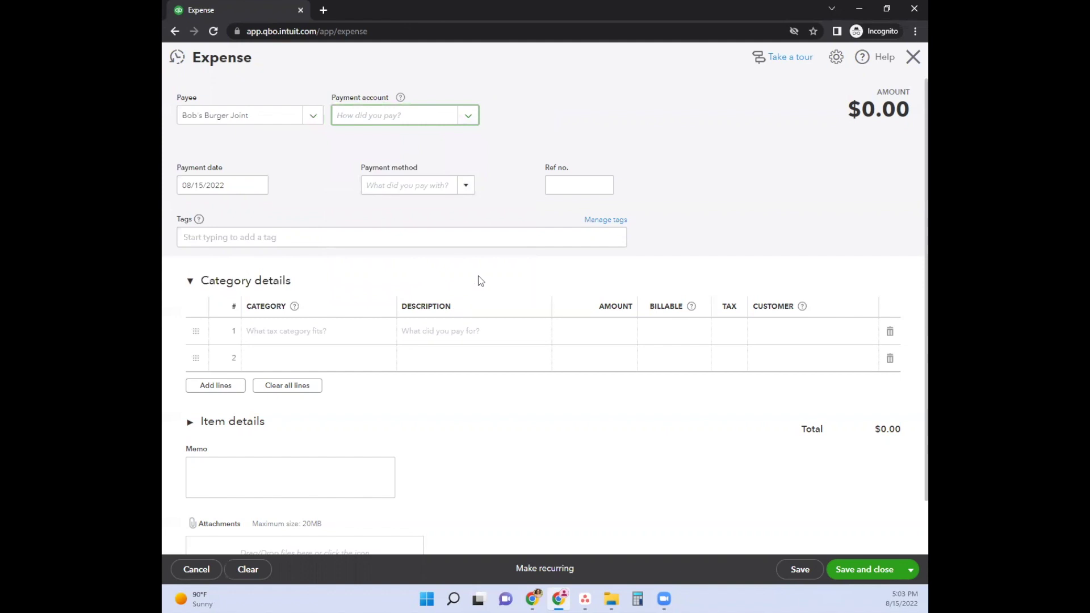
{"action": "left_click", "coordinate": [487, 181]}
{"action": "left_click", "coordinate": [462, 227]}
{"action": "left_click", "coordinate": [467, 222]}
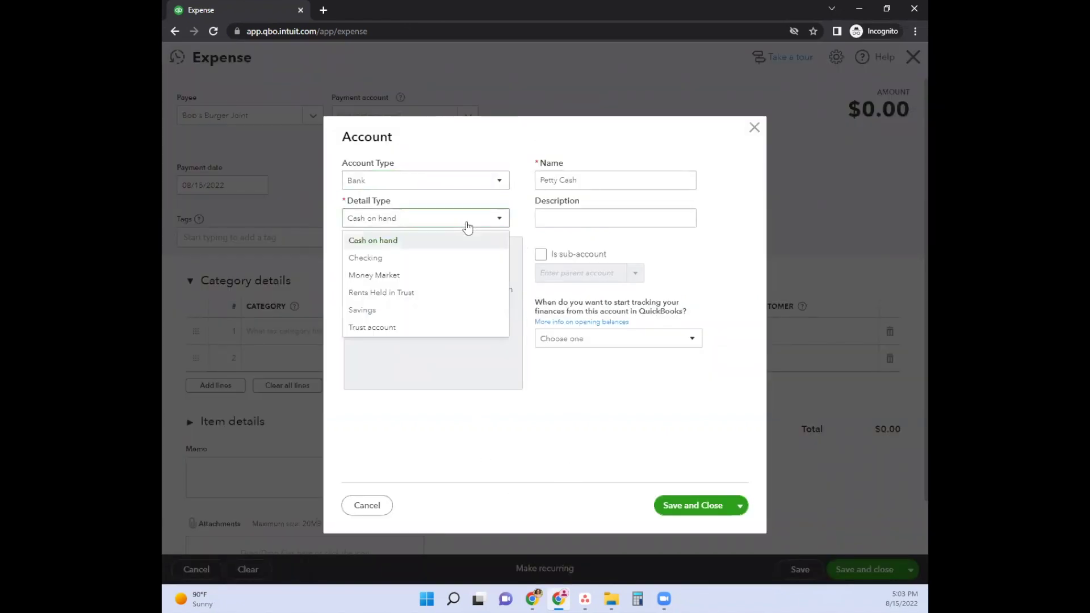
{"action": "left_click", "coordinate": [450, 244]}
{"action": "left_click", "coordinate": [705, 504]}
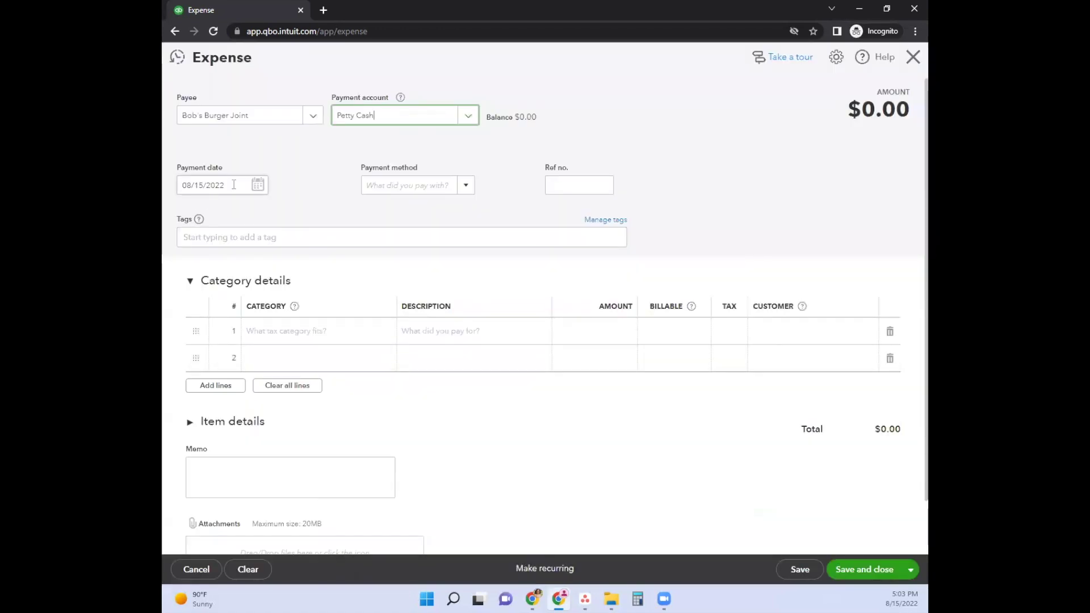
Set the payment method to Cash and line 1 category to Meals and Entertainment.
{"action": "left_click", "coordinate": [419, 185]}
{"action": "type", "text": "cas"}
{"action": "left_click", "coordinate": [415, 224]}
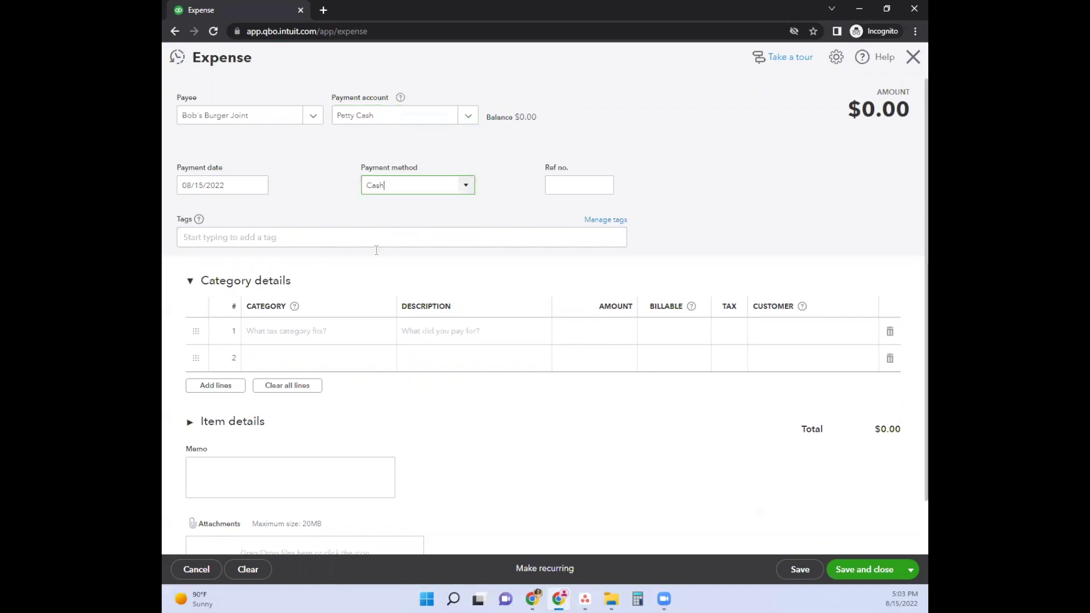
{"action": "left_click", "coordinate": [316, 333]}
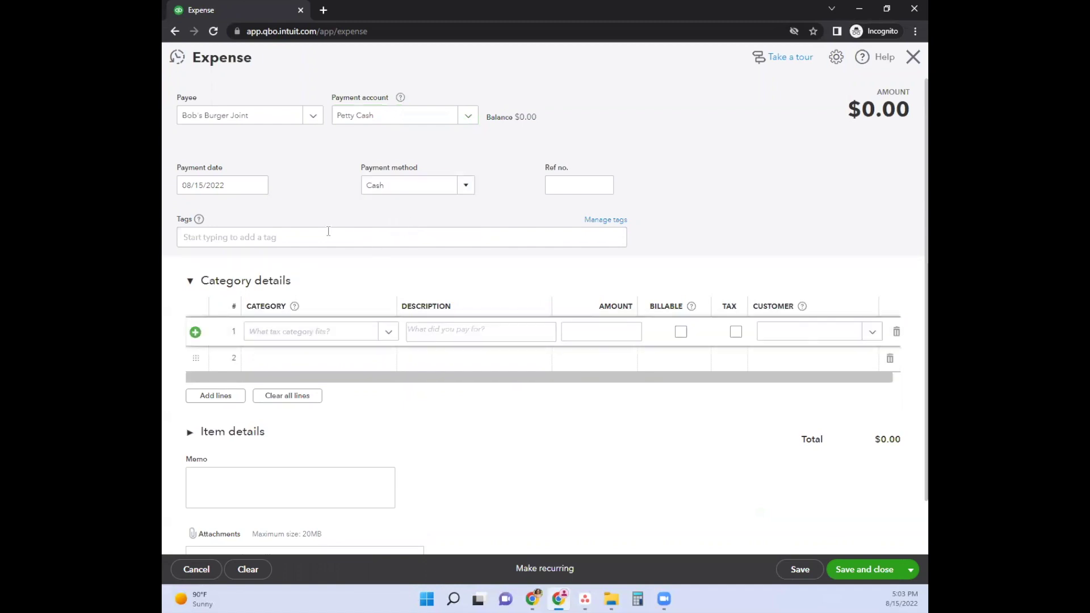
{"action": "left_click", "coordinate": [339, 328]}
{"action": "type", "text": "busin"}
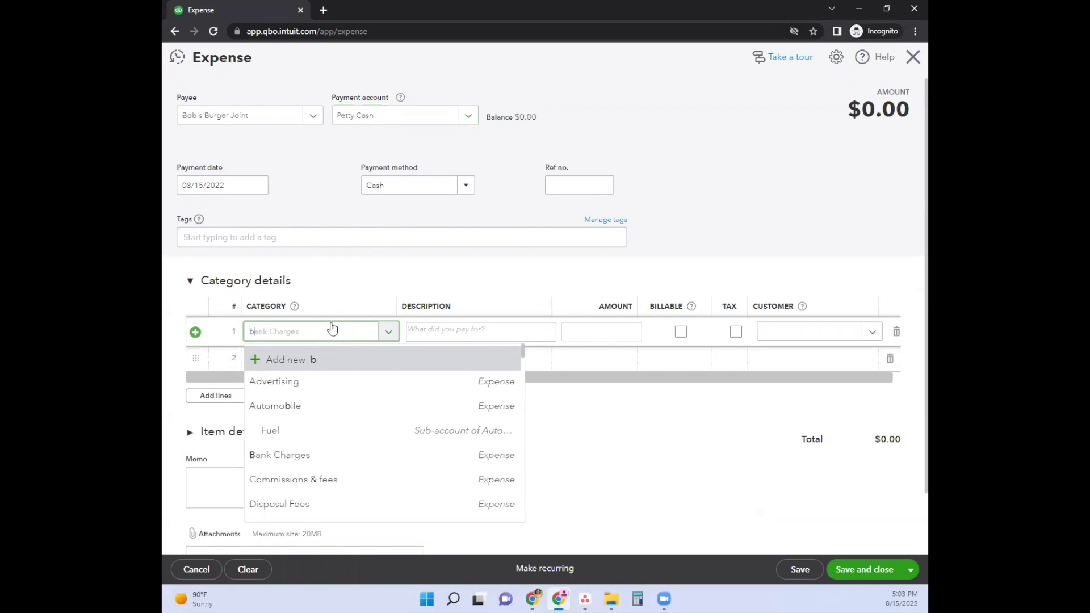
{"action": "double_click", "coordinate": [332, 329]}
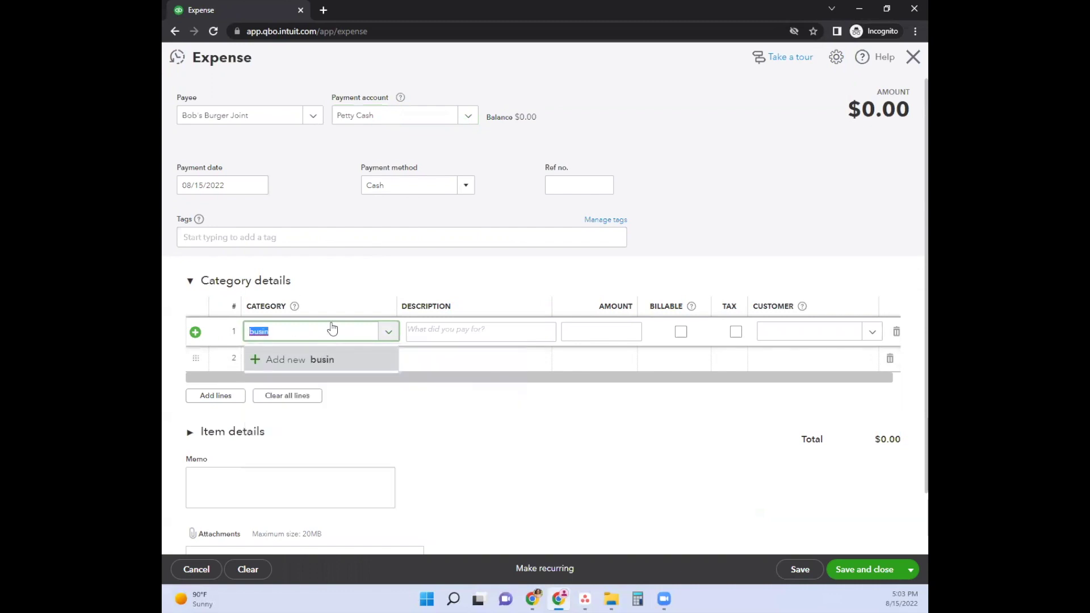
{"action": "type", "text": "meals"}
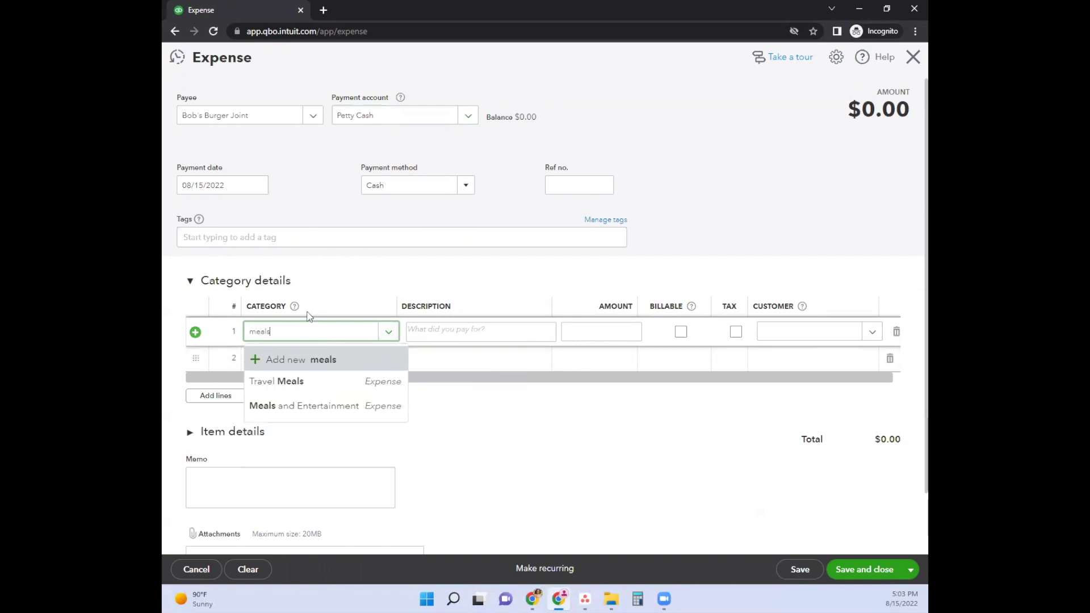
{"action": "left_click", "coordinate": [326, 407]}
Enter line description 'Business meal: discussion on Marketing' with amount 35.99.
{"action": "left_click", "coordinate": [461, 327]}
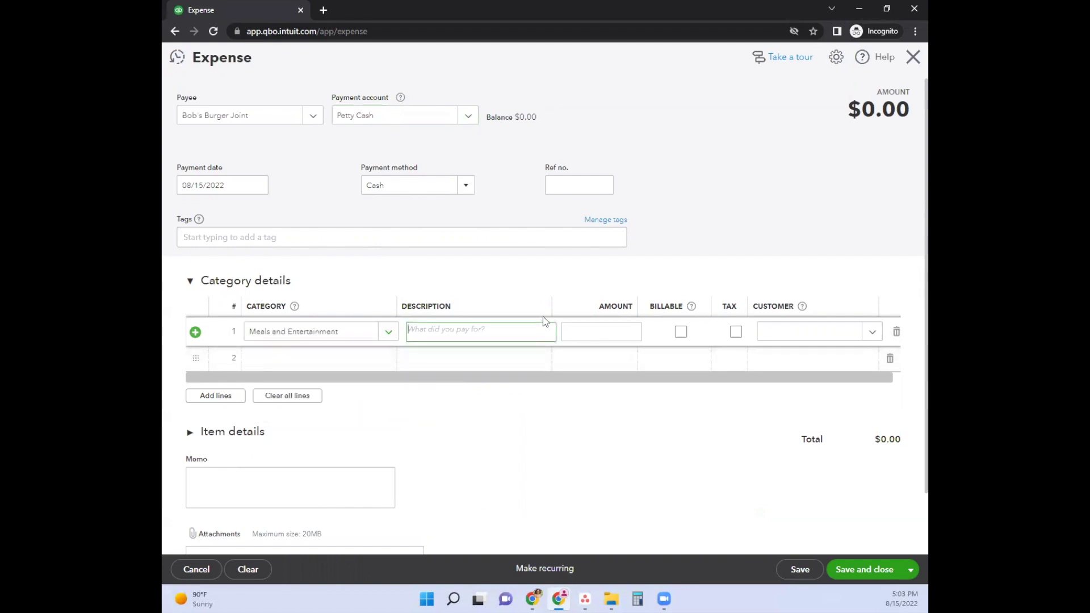
{"action": "type", "text": "Business meal: discussion on"}
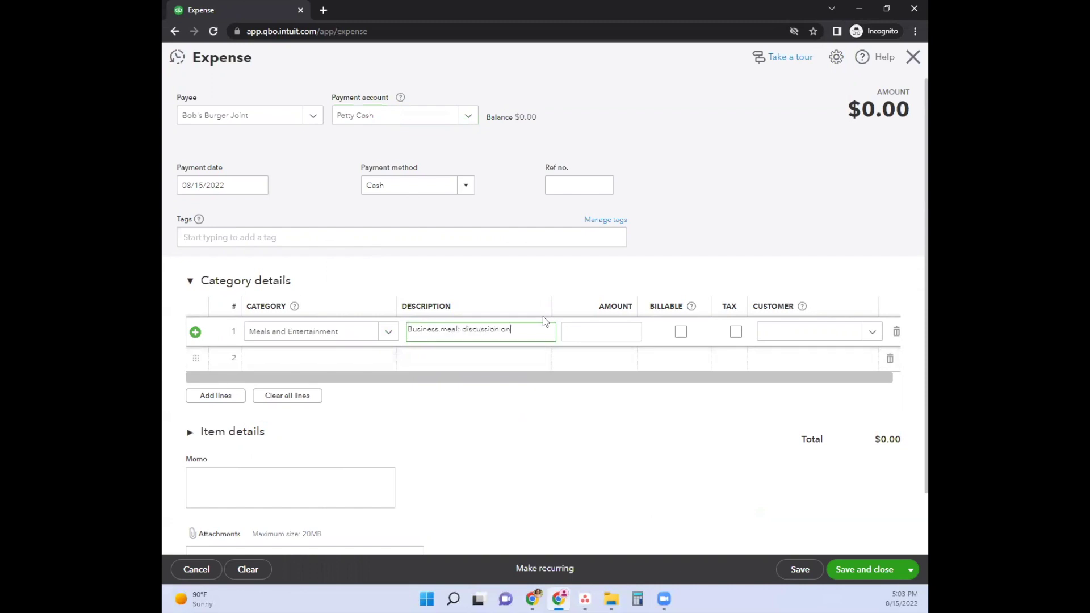
{"action": "type", "text": " Marketing"}
{"action": "key", "text": "Tab"}
{"action": "type", "text": "35.99"}
{"action": "key", "text": "Tab"}
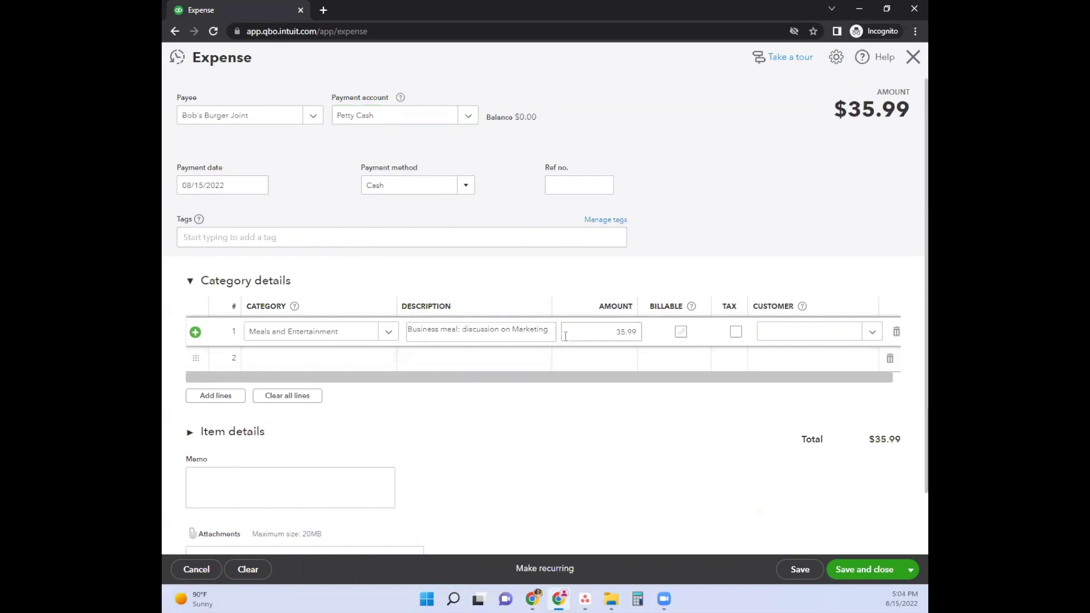
{"action": "left_click", "coordinate": [672, 492]}
Cancel the attachment file picker and save the expense.
{"action": "scroll", "coordinate": [485, 491], "scroll_direction": "down", "scroll_amount": 1}
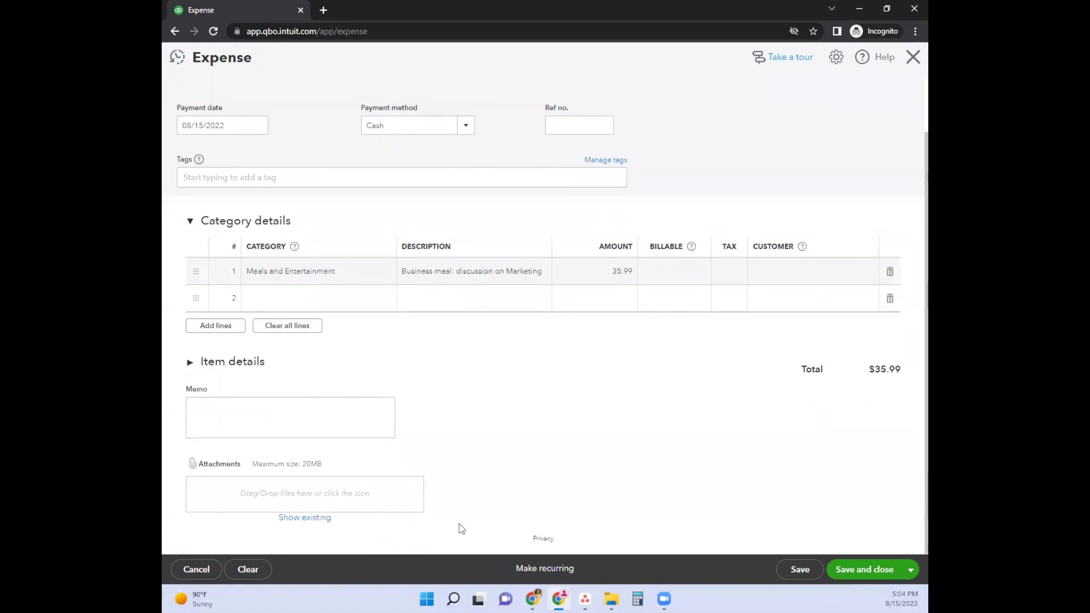
{"action": "left_click", "coordinate": [211, 465]}
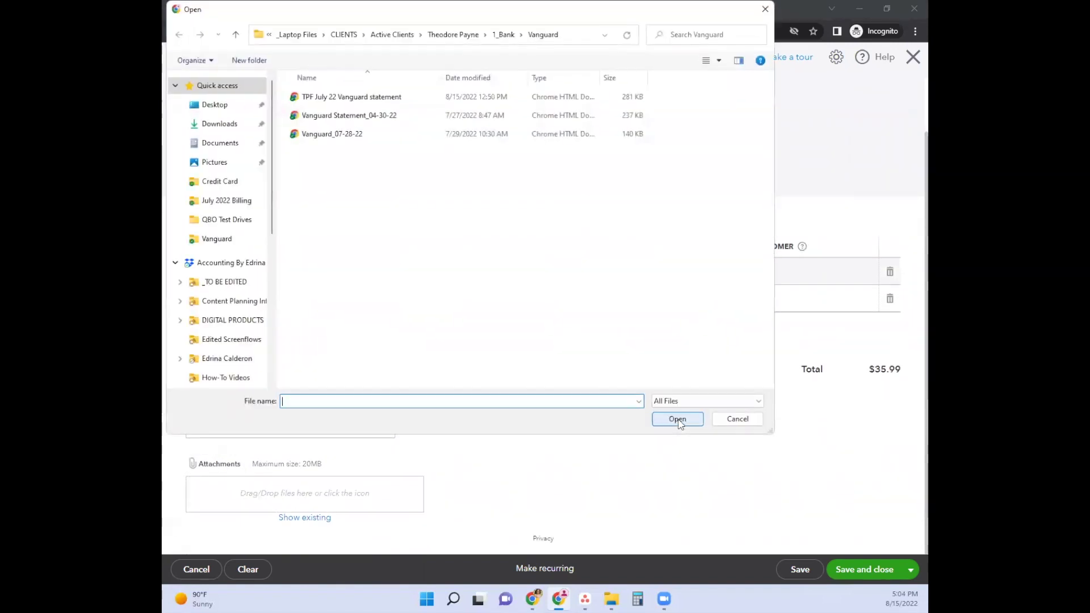
{"action": "left_click", "coordinate": [678, 419]}
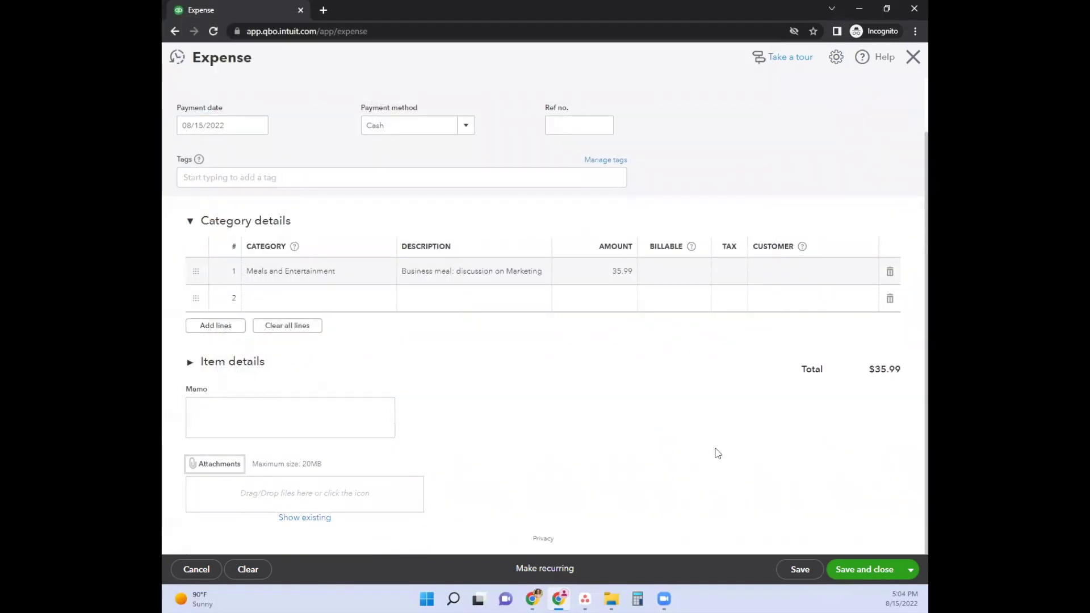
{"action": "scroll", "coordinate": [705, 361], "scroll_direction": "up", "scroll_amount": 1}
{"action": "left_click", "coordinate": [858, 569]}
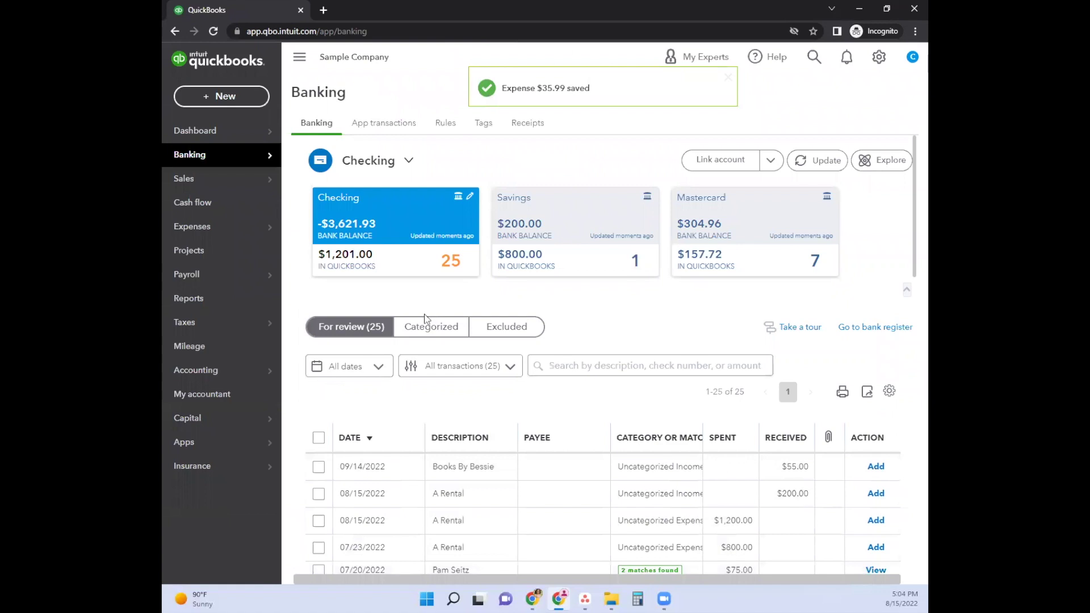
Start a new check payable to Bob's Burger Joint.
{"action": "left_click", "coordinate": [247, 91]}
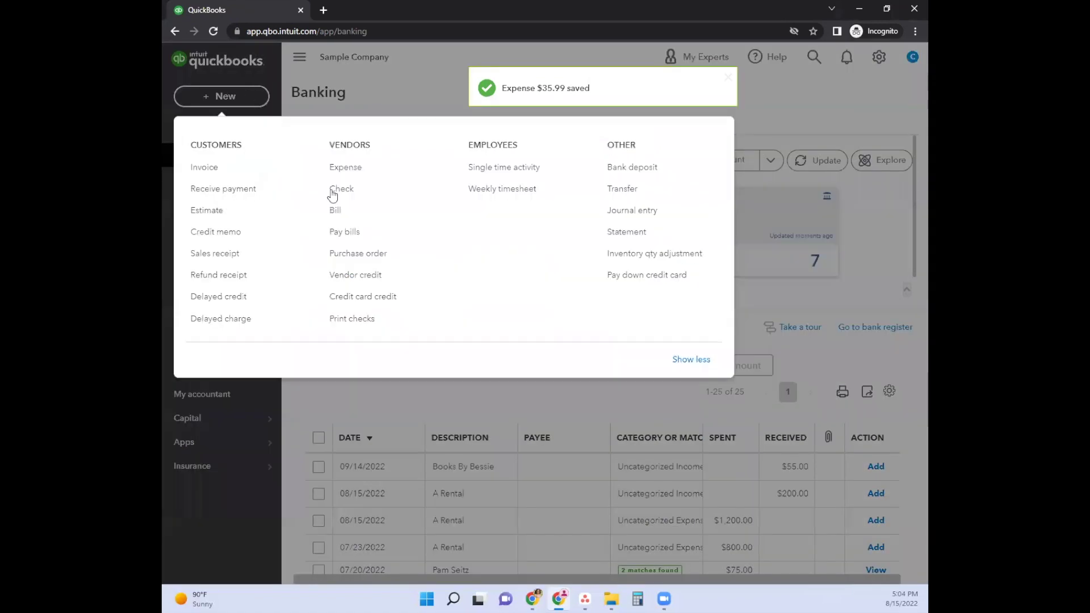
{"action": "left_click", "coordinate": [364, 193]}
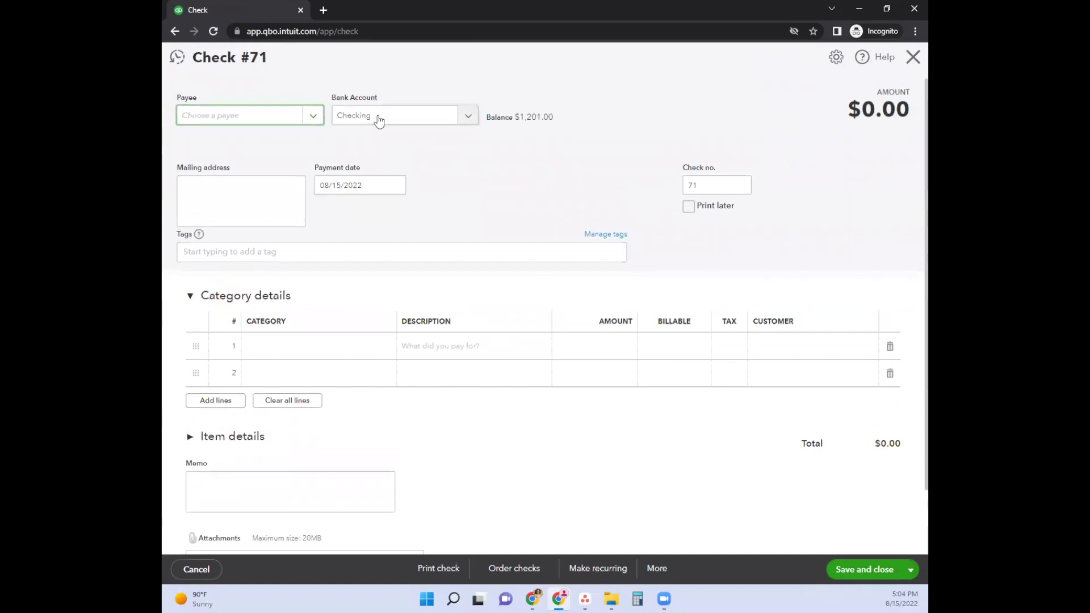
{"action": "type", "text": "bob"}
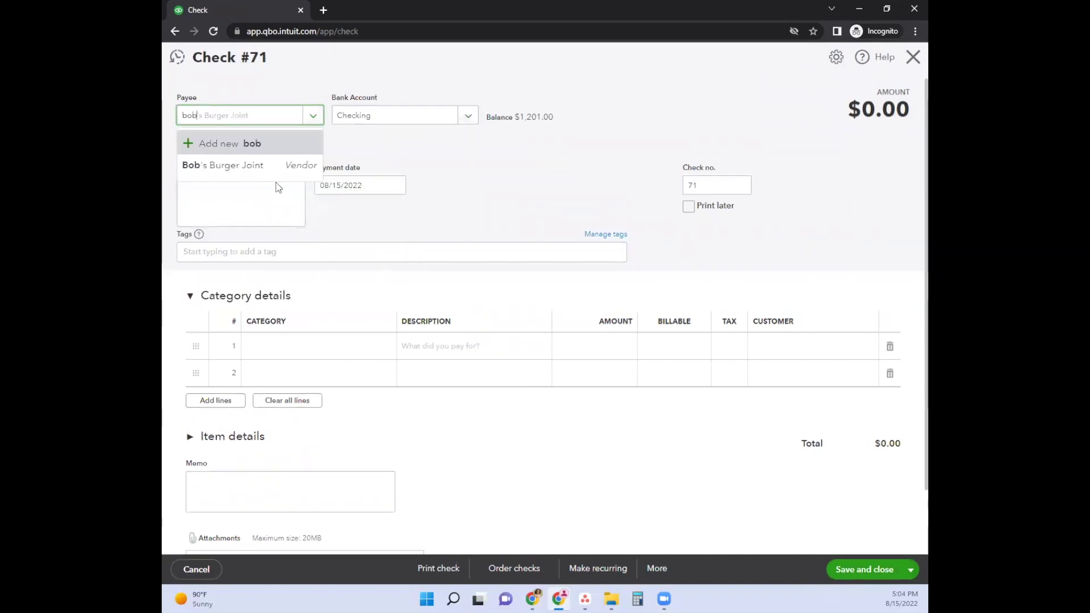
{"action": "key", "text": "Return"}
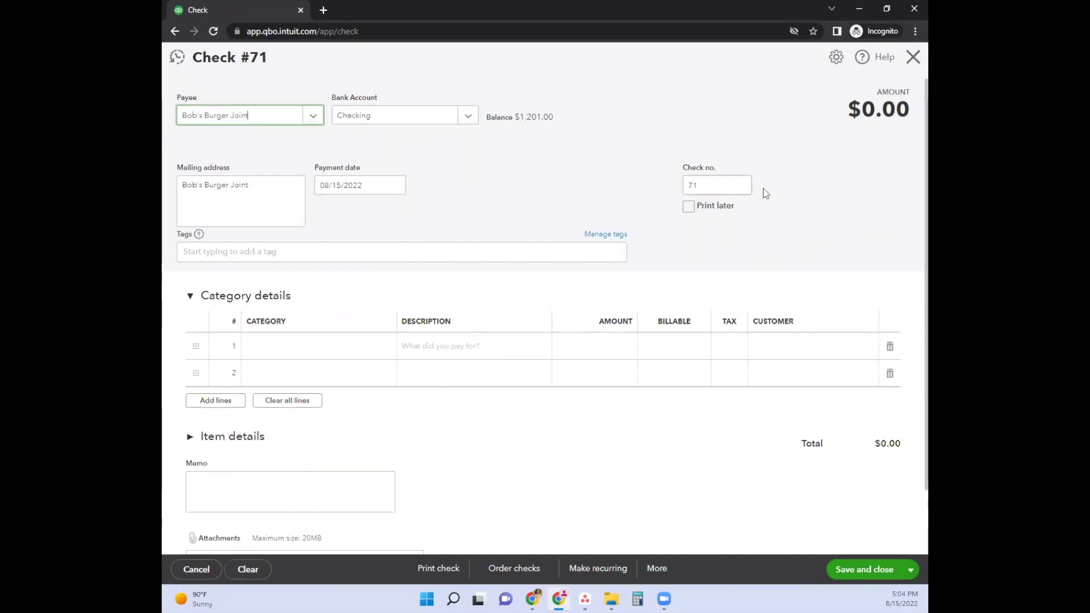
{"action": "left_click", "coordinate": [695, 184]}
Set the check's first line category to Meals and Entertainment.
{"action": "left_click", "coordinate": [295, 353]}
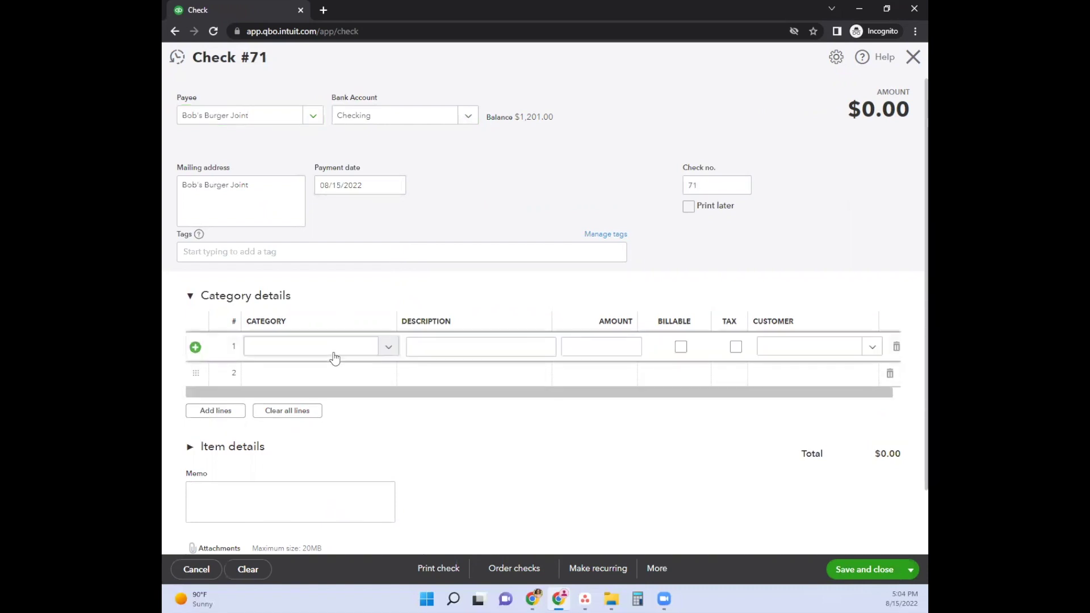
{"action": "type", "text": "nea"}
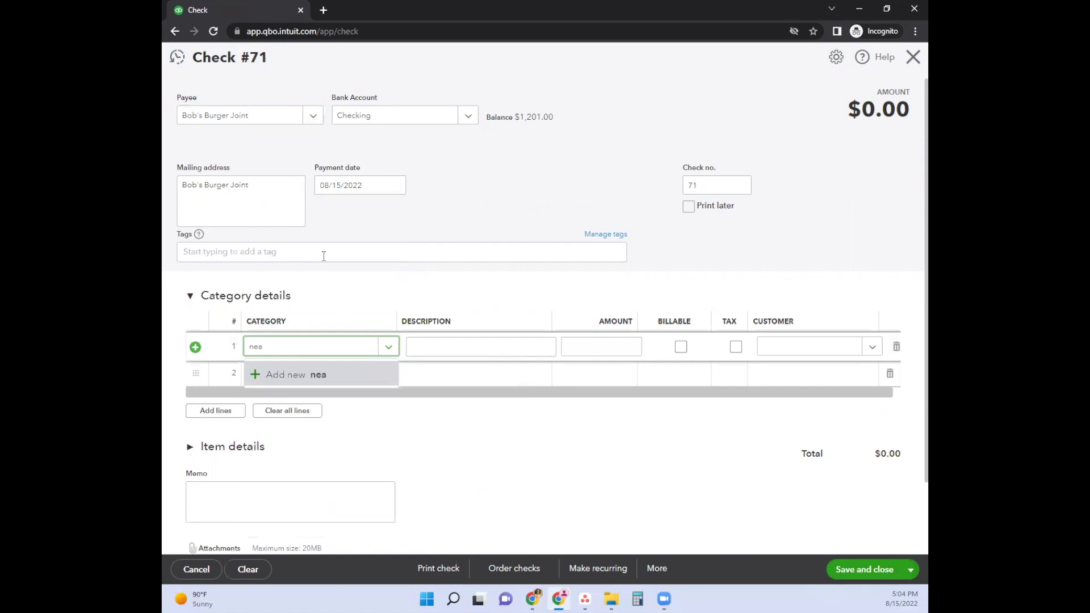
{"action": "key", "text": "BackSpace"}
{"action": "key", "text": "BackSpace"}
{"action": "key", "text": "BackSpace"}
{"action": "type", "text": "mea"}
{"action": "left_click", "coordinate": [360, 425]}
Describe the line 'Biz meal: Discussion on Marketing', enter 35.99, and save check 71.
{"action": "left_click", "coordinate": [457, 349]}
{"action": "type", "text": "Biz meal"}
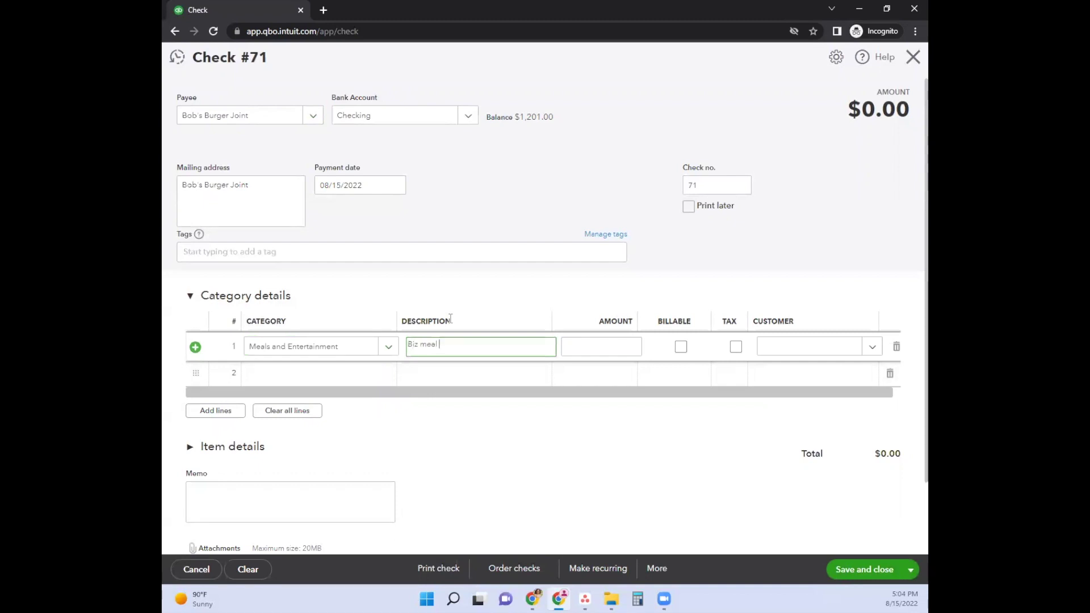
{"action": "type", "text": ": Discussion on Marketing"}
{"action": "key", "text": "Tab"}
{"action": "type", "text": "35.99"}
{"action": "key", "text": "Tab"}
{"action": "left_click", "coordinate": [862, 570]}
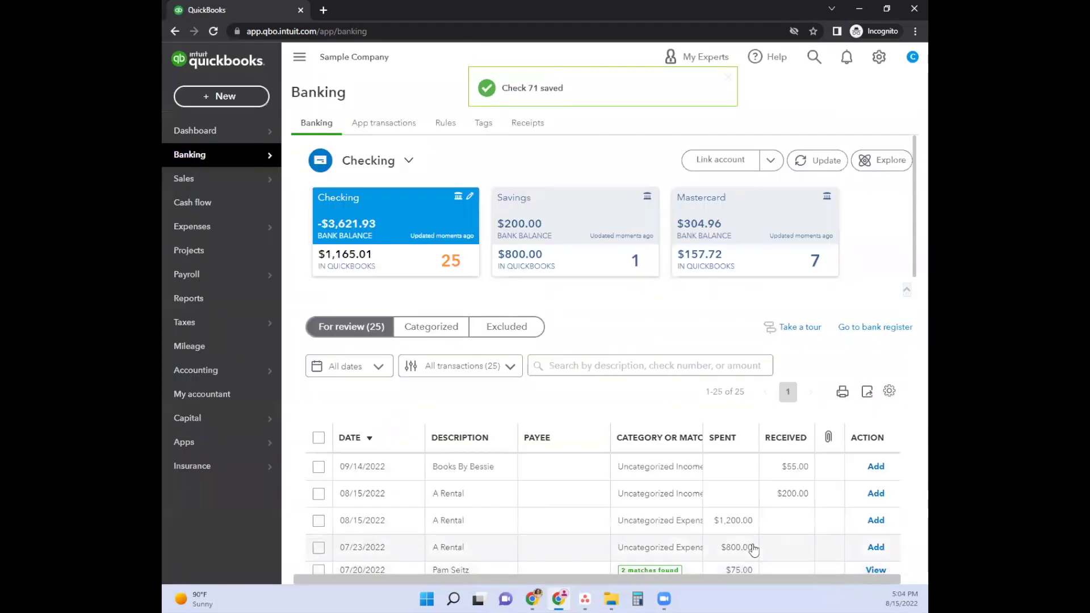
{"action": "left_click", "coordinate": [243, 101]}
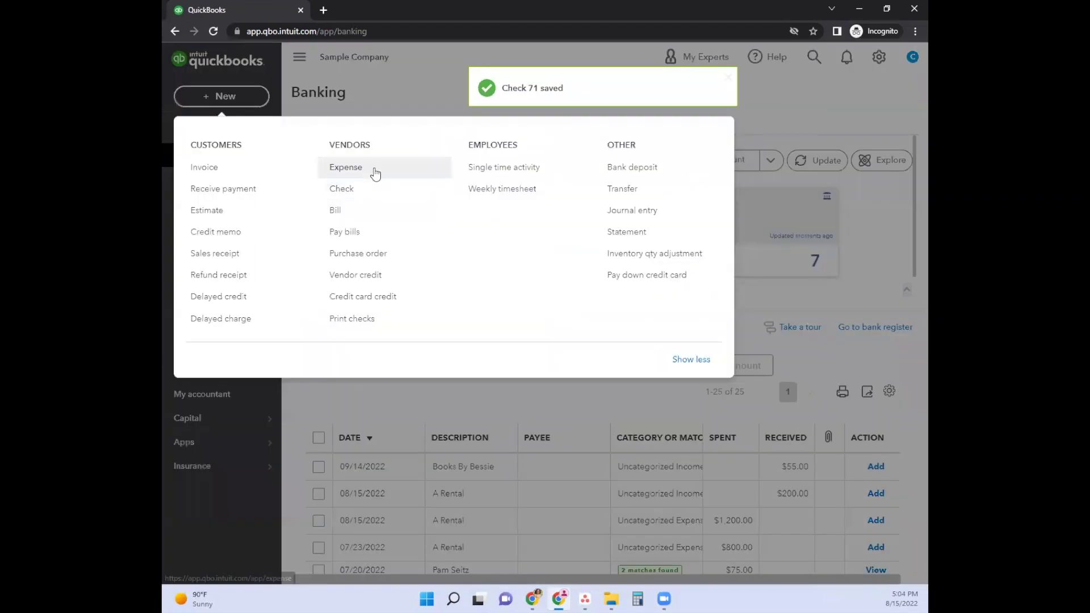
Start a new bill and attach Modern Simple Invoice 1234.pdf from Desktop > QBO Test Drives.
{"action": "left_click", "coordinate": [366, 214]}
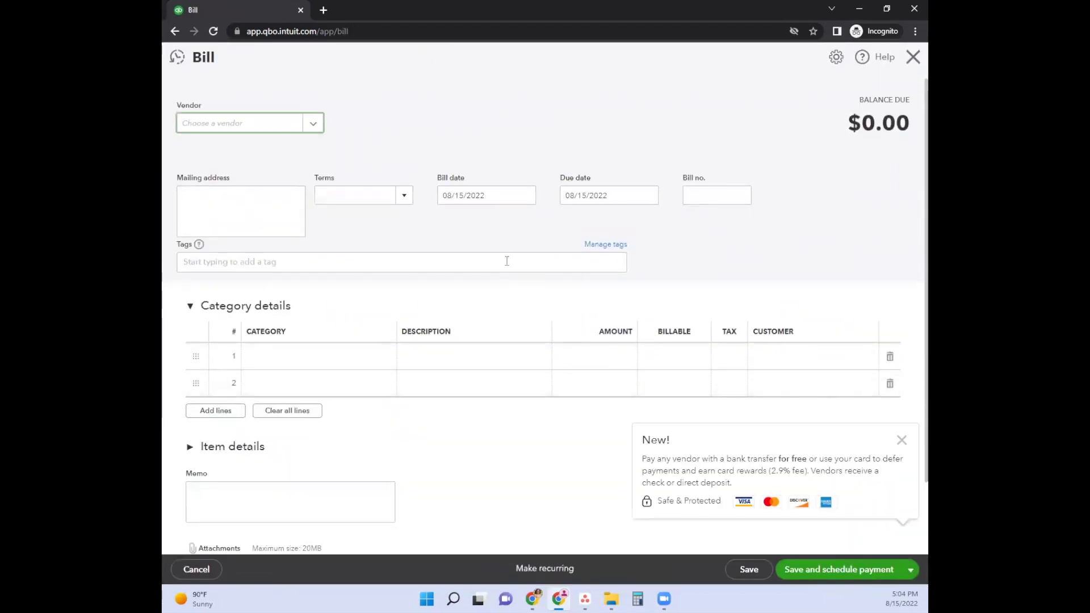
{"action": "scroll", "coordinate": [260, 484], "scroll_direction": "down", "scroll_amount": 2}
{"action": "left_click", "coordinate": [219, 465]}
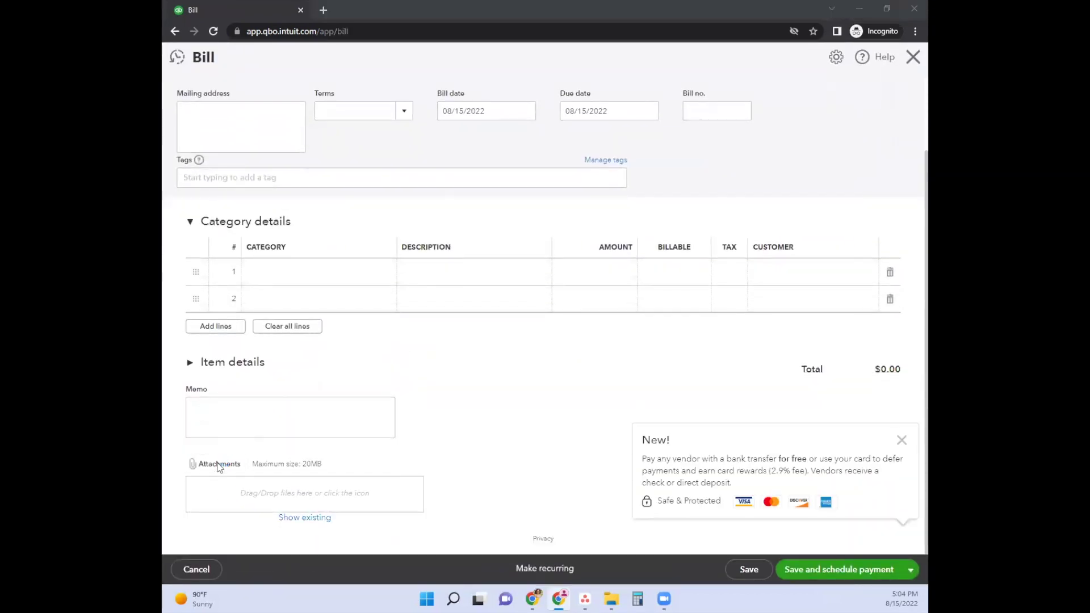
{"action": "left_click", "coordinate": [223, 107]}
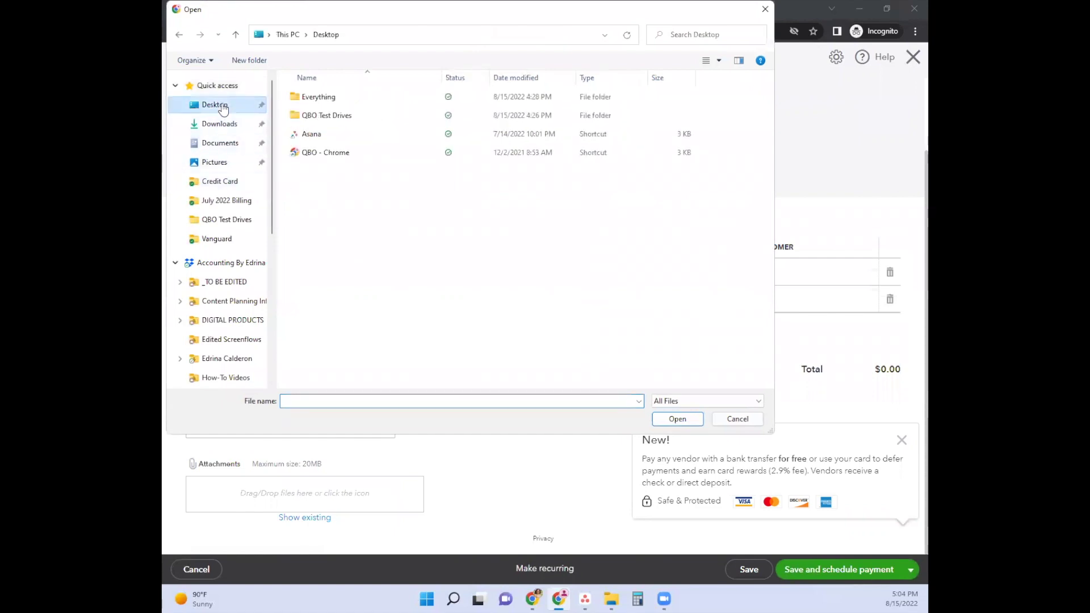
{"action": "left_click", "coordinate": [335, 108]}
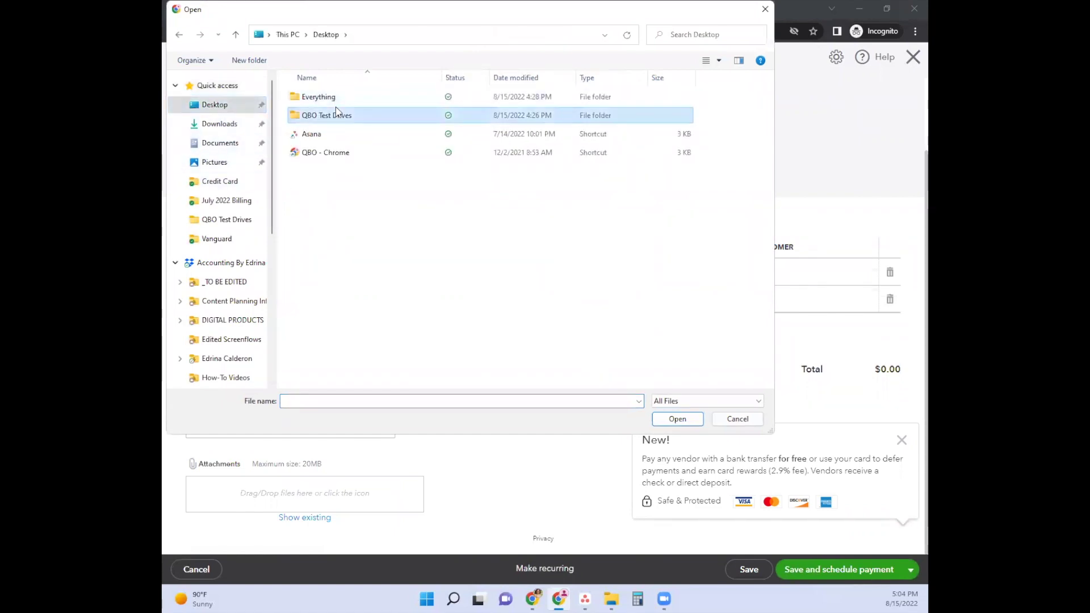
{"action": "double_click", "coordinate": [335, 107]}
{"action": "left_click", "coordinate": [345, 97]}
{"action": "left_click", "coordinate": [685, 422]}
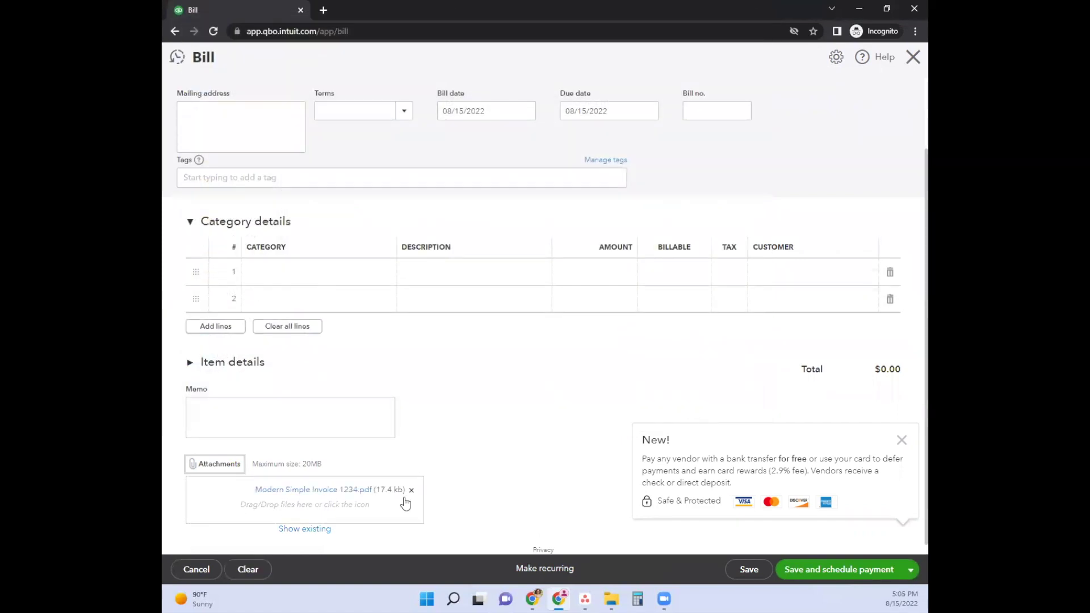
{"action": "left_click", "coordinate": [902, 440]}
Add Designer as a new vendor on the bill and keep the existing attachments.
{"action": "scroll", "coordinate": [479, 411], "scroll_direction": "up", "scroll_amount": 2}
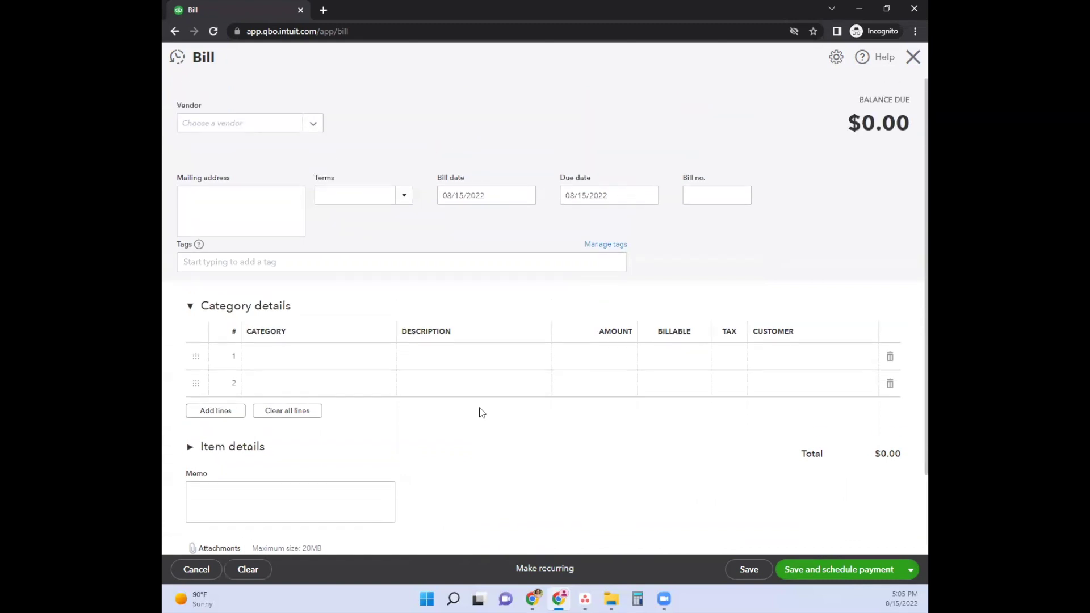
{"action": "left_click", "coordinate": [257, 119]}
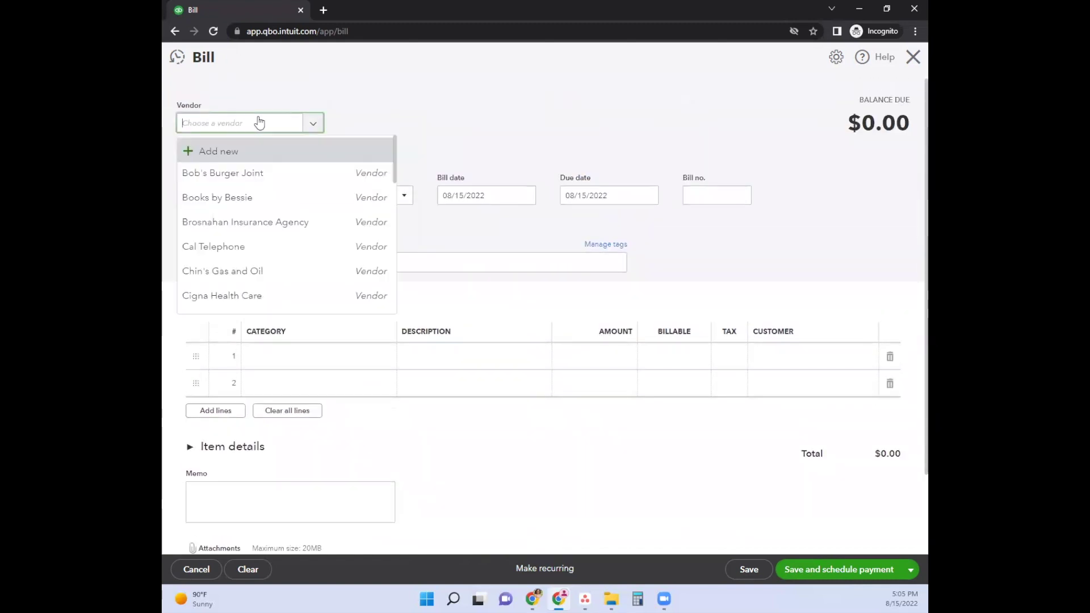
{"action": "type", "text": "Design"}
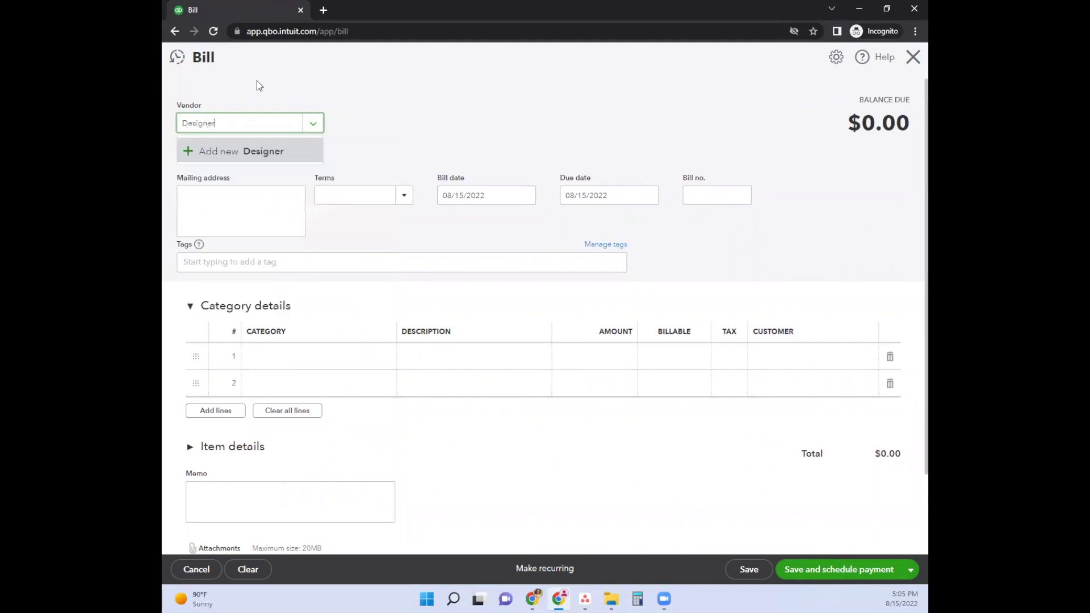
{"action": "type", "text": "er"}
{"action": "key", "text": "Return"}
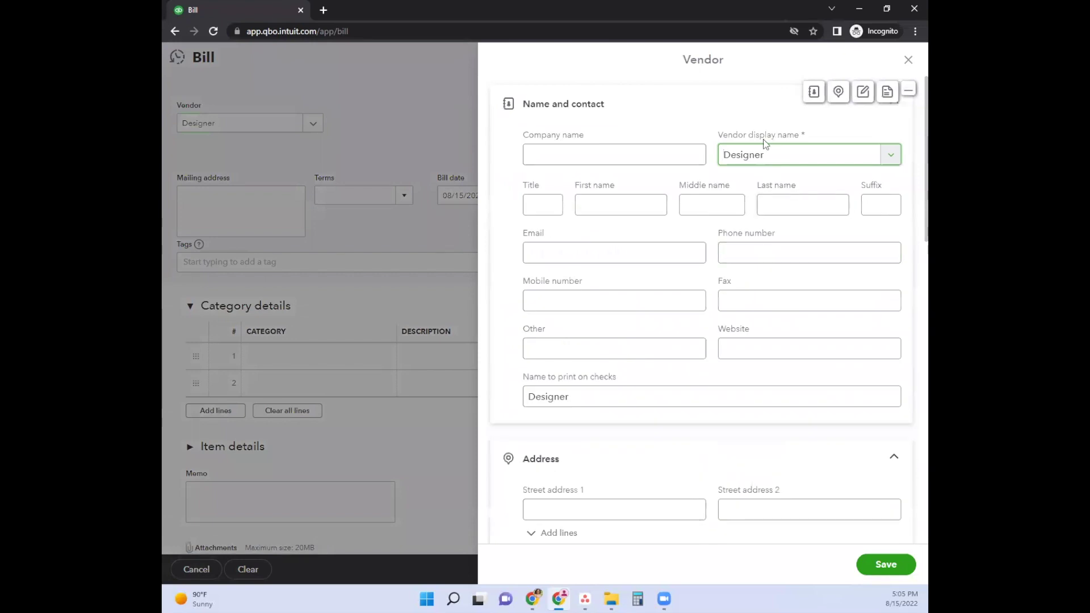
{"action": "left_click", "coordinate": [894, 565]}
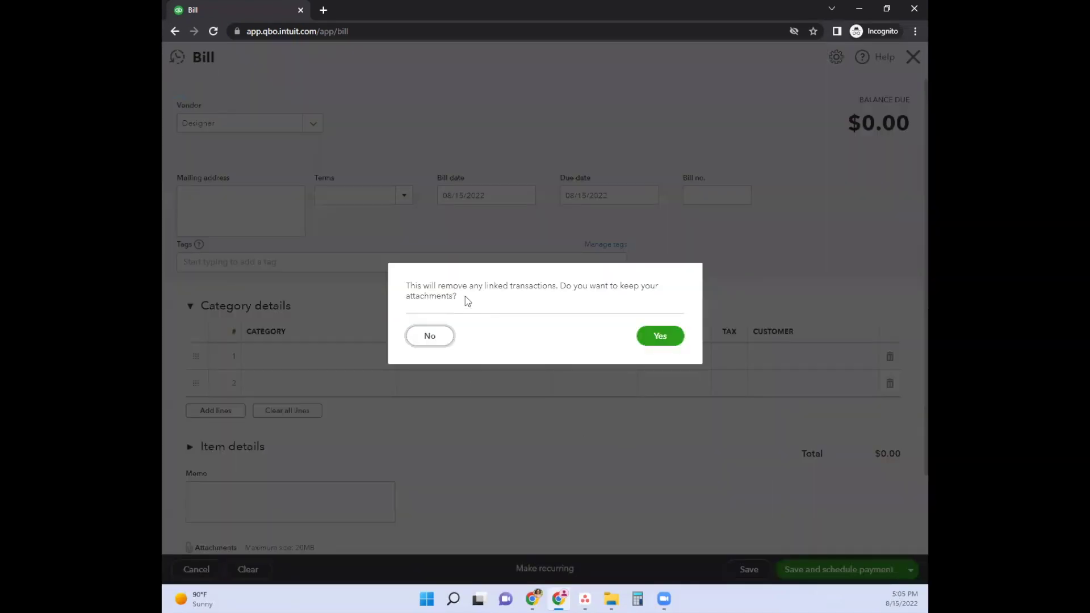
{"action": "left_click", "coordinate": [669, 339]}
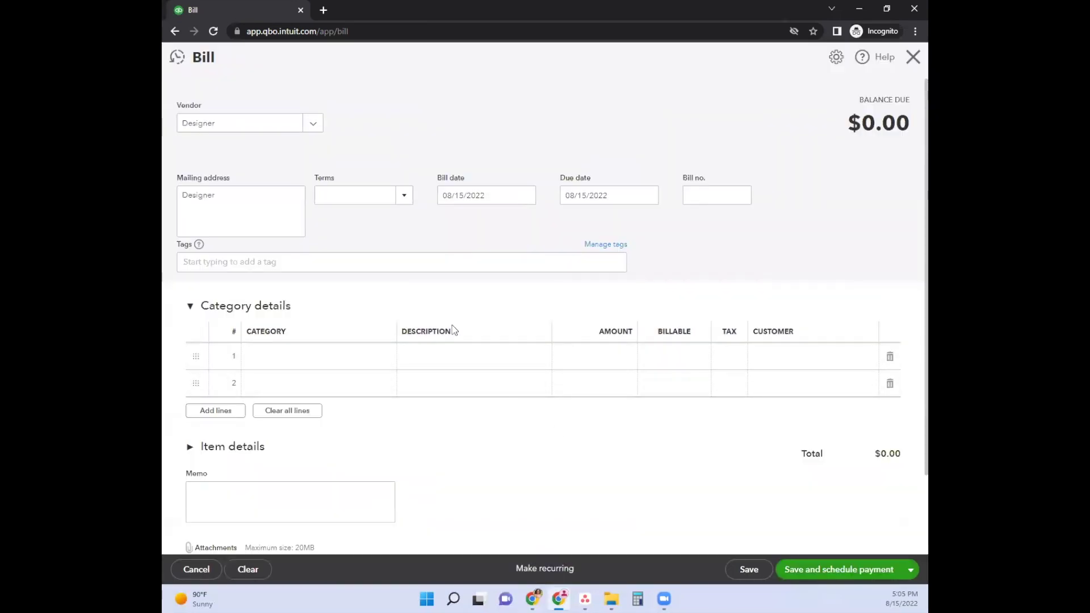
Set the bill's terms to Net 10 and add Contractor Services as a new line 1 category account.
{"action": "left_click", "coordinate": [404, 196]}
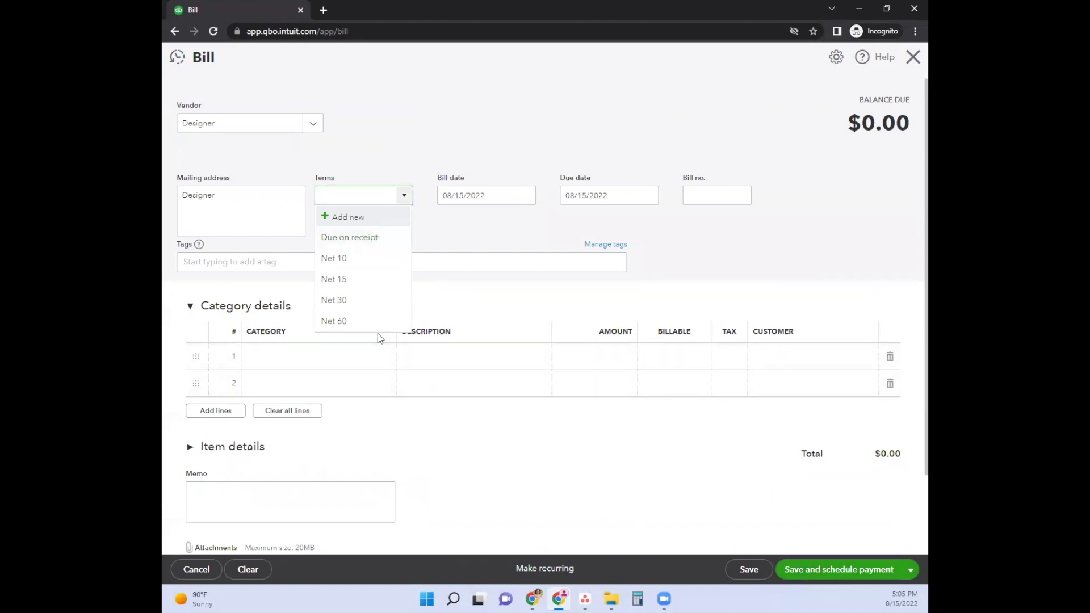
{"action": "left_click", "coordinate": [380, 258]}
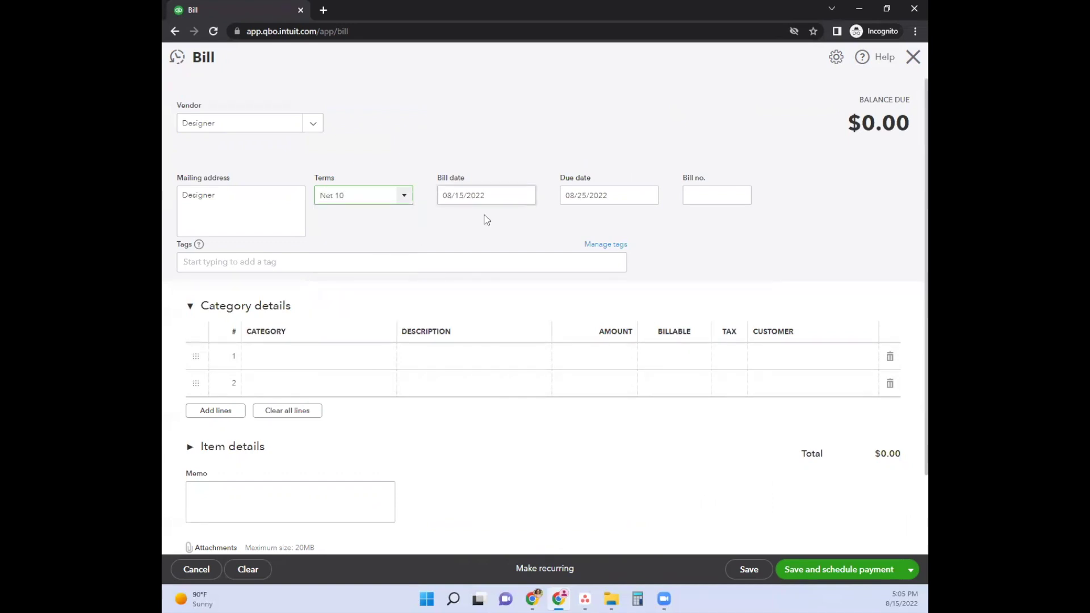
{"action": "left_click", "coordinate": [287, 356]}
{"action": "type", "text": "des"}
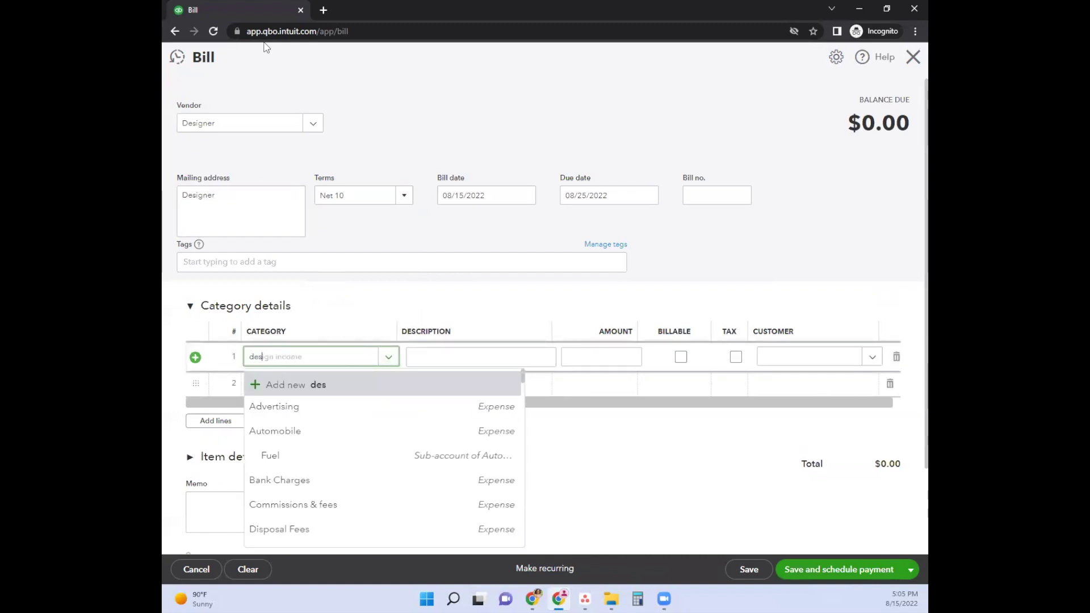
{"action": "key", "text": "BackSpace"}
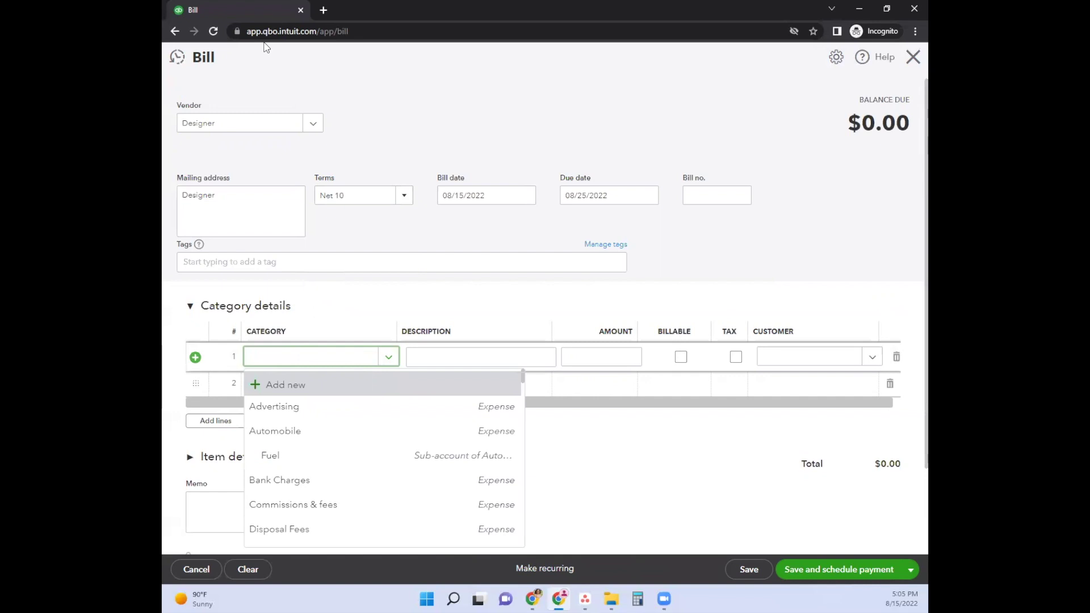
{"action": "type", "text": "contr"}
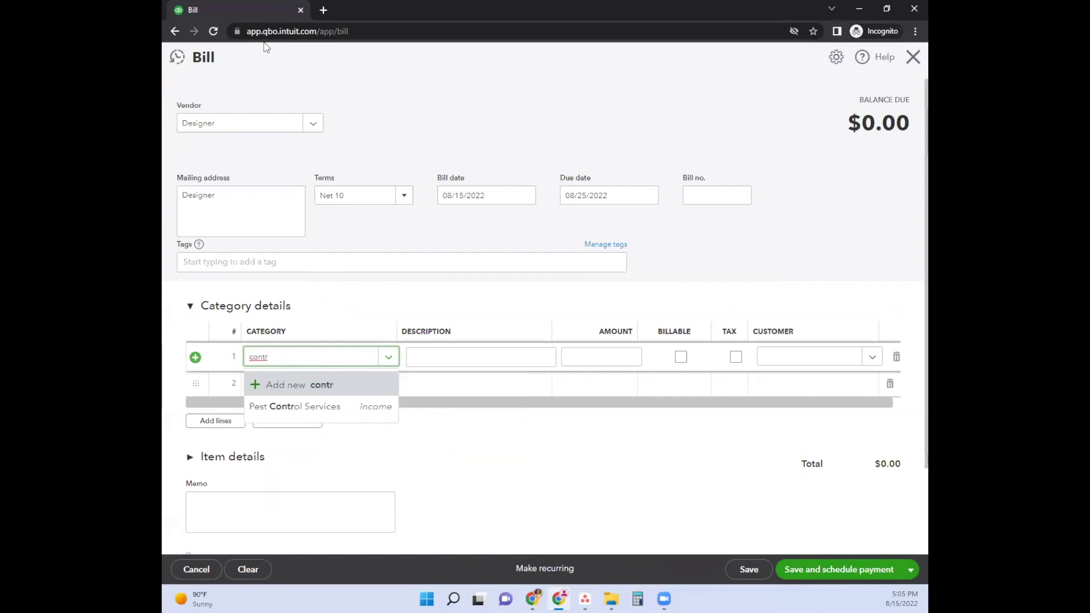
{"action": "type", "text": "a"}
{"action": "key", "text": "BackSpace"}
{"action": "key", "text": "BackSpace"}
{"action": "key", "text": "BackSpace"}
{"action": "key", "text": "BackSpace"}
{"action": "key", "text": "BackSpace"}
{"action": "key", "text": "BackSpace"}
{"action": "type", "text": "Contractor"}
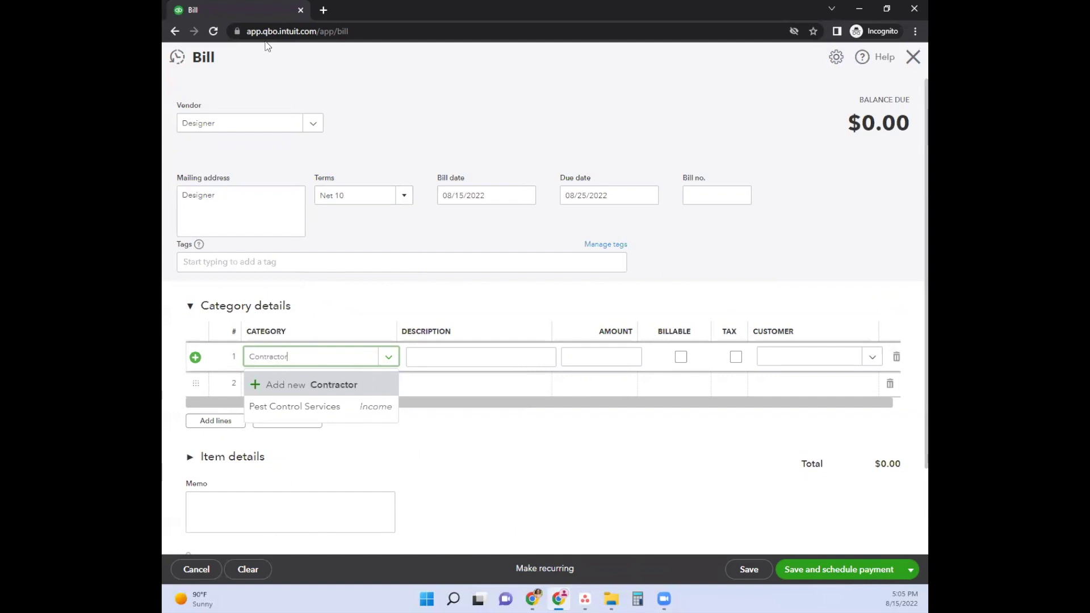
{"action": "type", "text": " Services"}
{"action": "key", "text": "Return"}
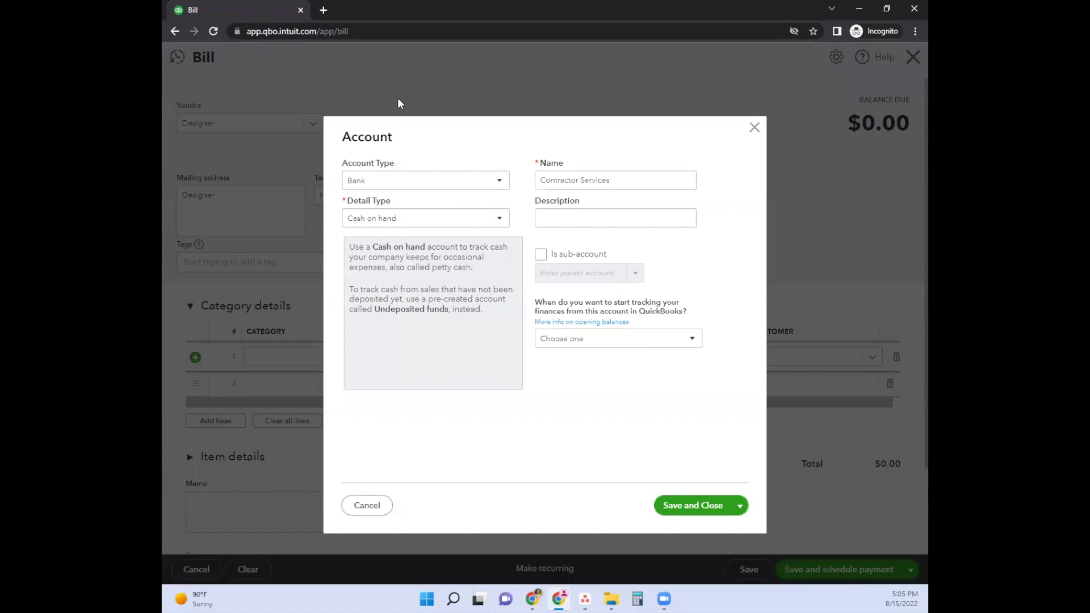
Save Contractor Services as an Expenses account with detail type Legal & Professional Fees.
{"action": "left_click", "coordinate": [443, 179]}
{"action": "scroll", "coordinate": [442, 324], "scroll_direction": "down", "scroll_amount": 2}
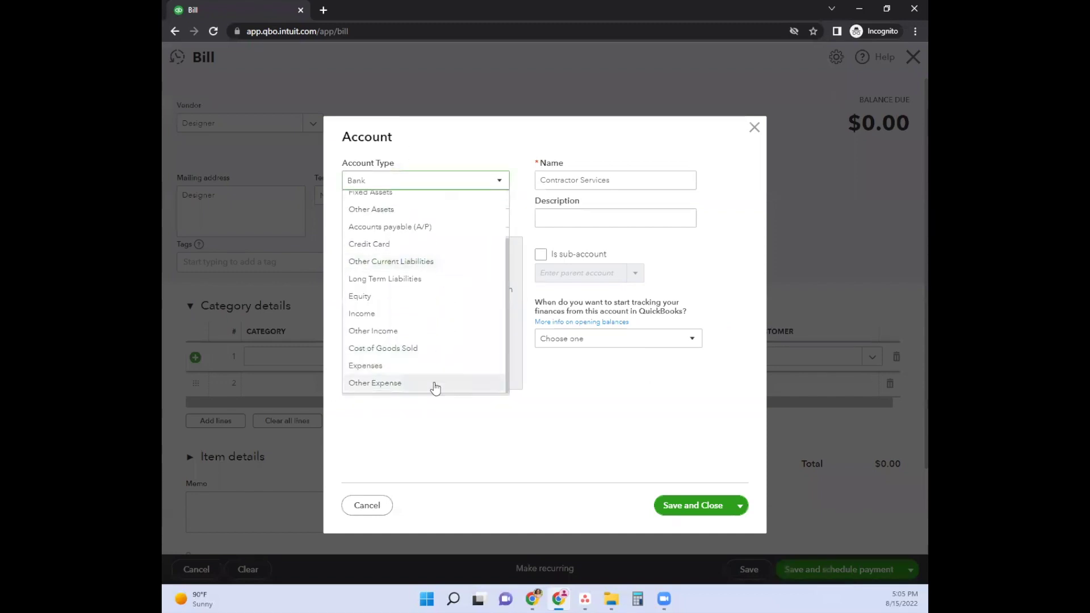
{"action": "left_click", "coordinate": [428, 369]}
{"action": "left_click", "coordinate": [488, 221]}
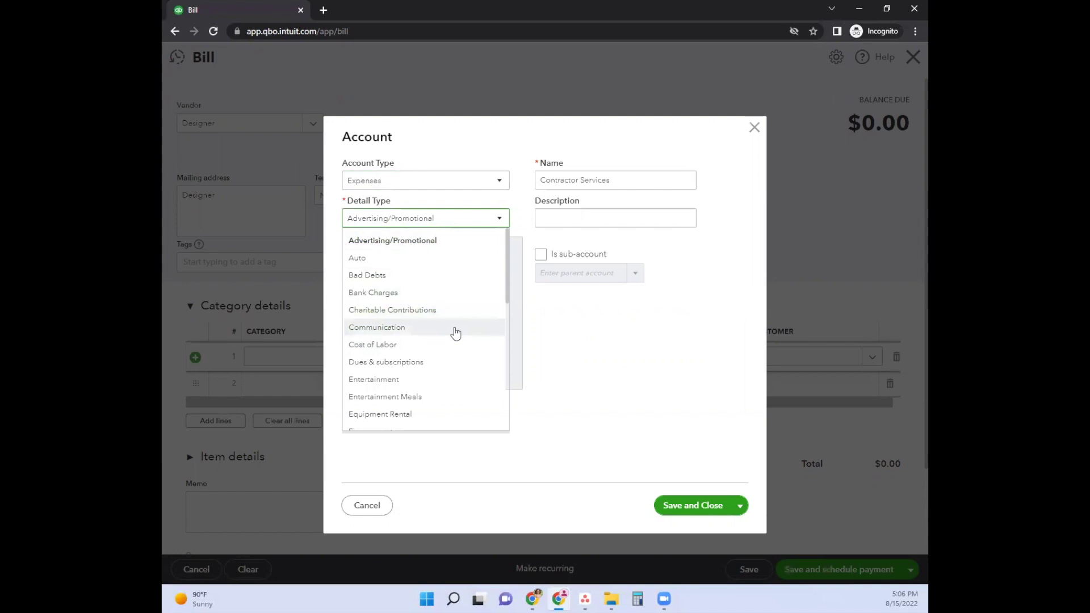
{"action": "left_click", "coordinate": [455, 345]}
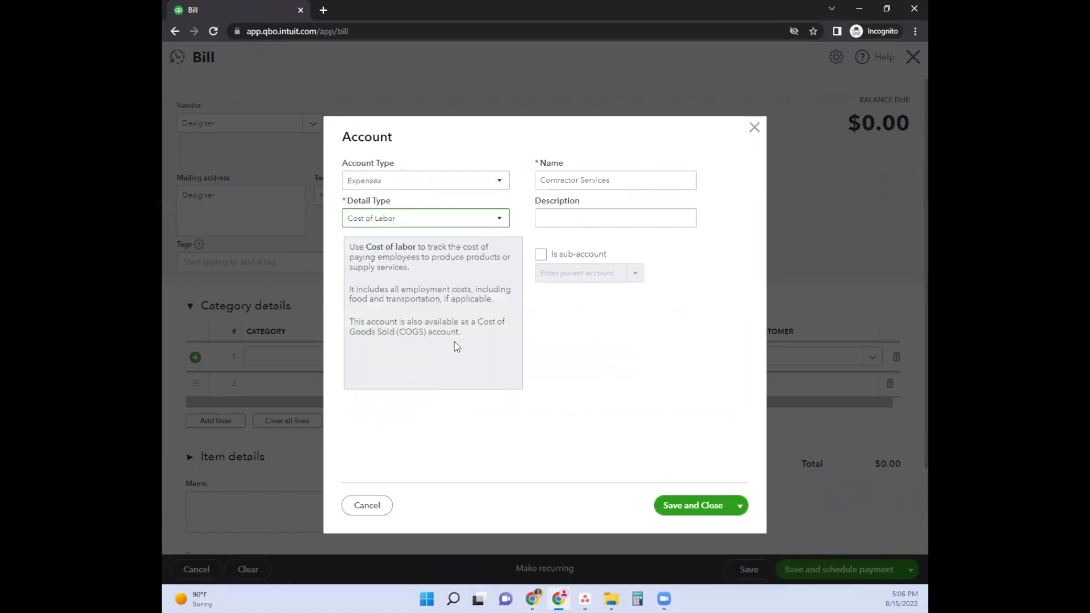
{"action": "left_click", "coordinate": [472, 216]}
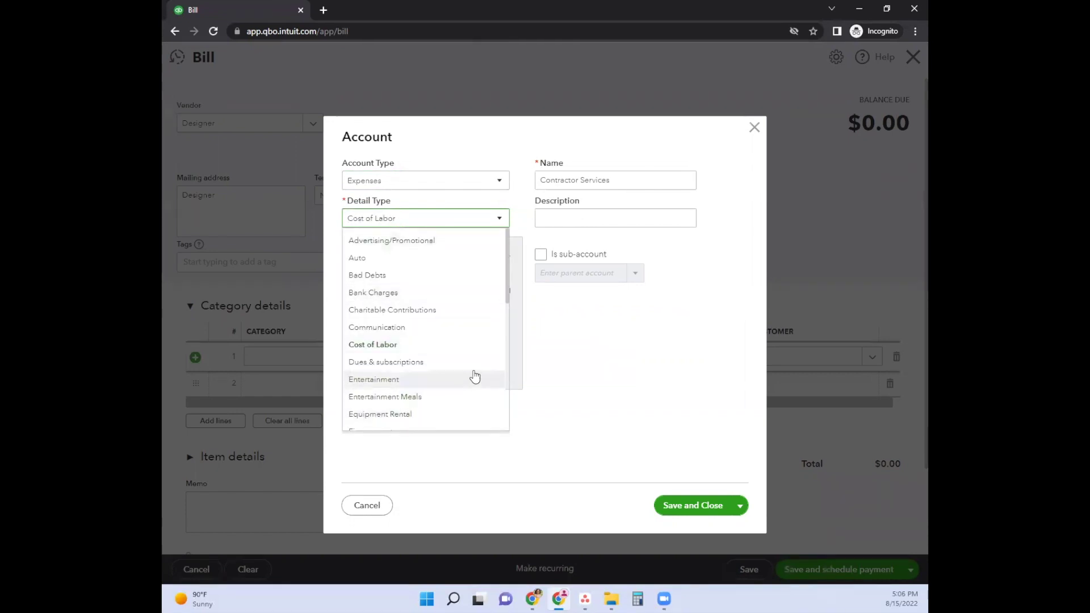
{"action": "scroll", "coordinate": [475, 376], "scroll_direction": "down", "scroll_amount": 3}
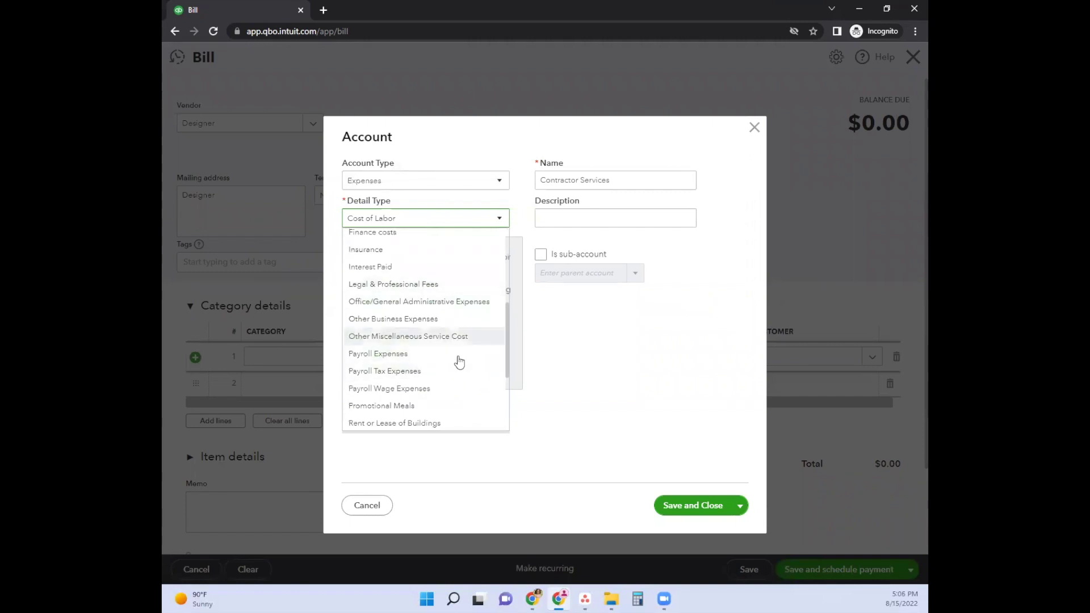
{"action": "left_click", "coordinate": [478, 285]}
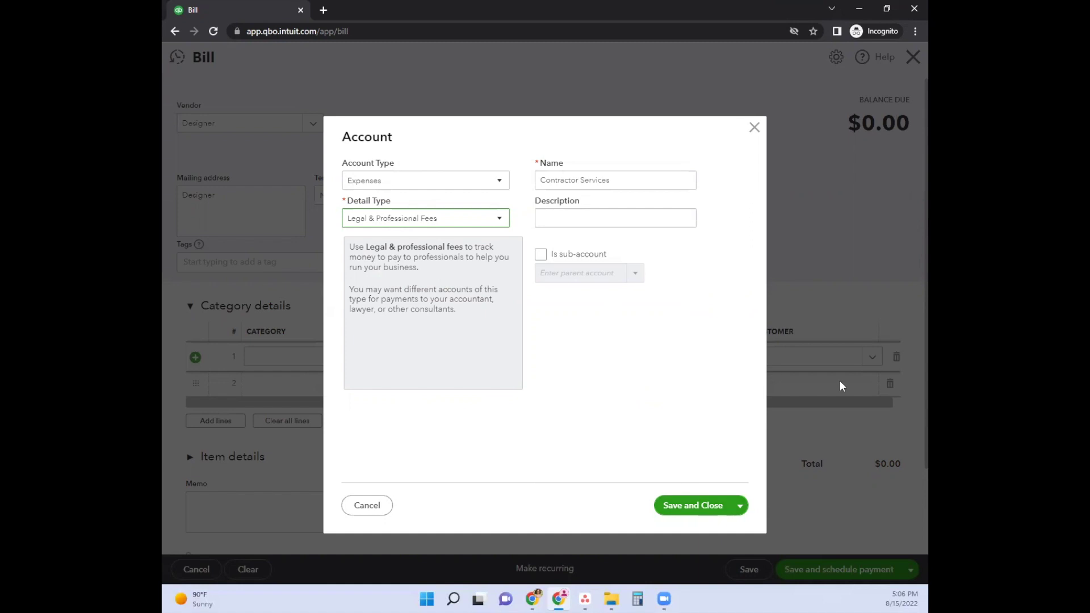
{"action": "left_click", "coordinate": [707, 502]}
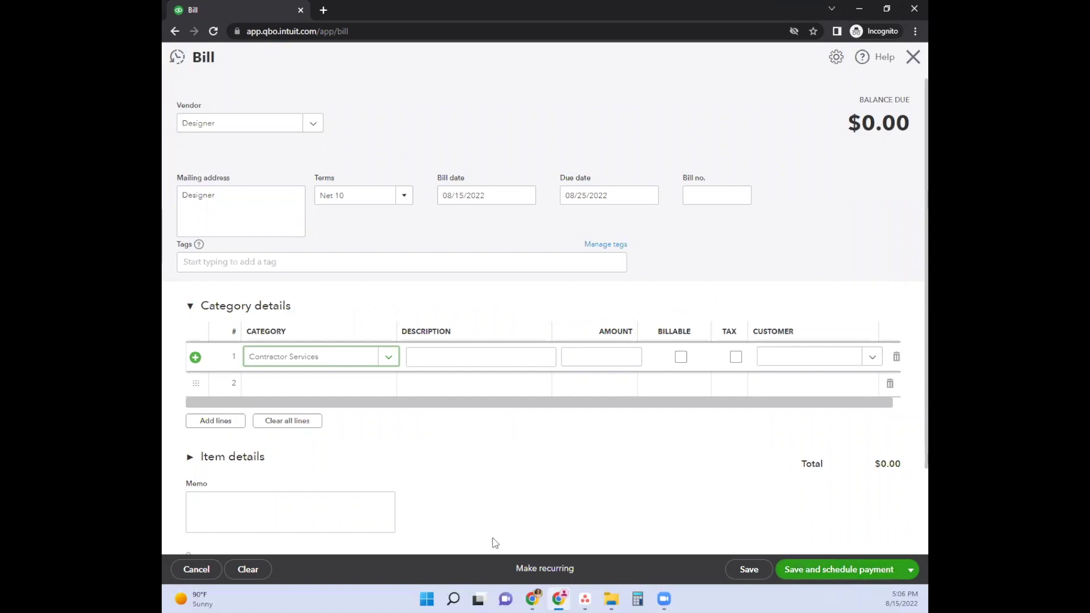
Enter 1,000 as the line 1 amount, save the Designer bill, and close it.
{"action": "scroll", "coordinate": [685, 425], "scroll_direction": "down", "scroll_amount": 2}
{"action": "key", "text": "Tab"}
{"action": "key", "text": "Tab"}
{"action": "type", "text": "1,000"}
{"action": "key", "text": "Tab"}
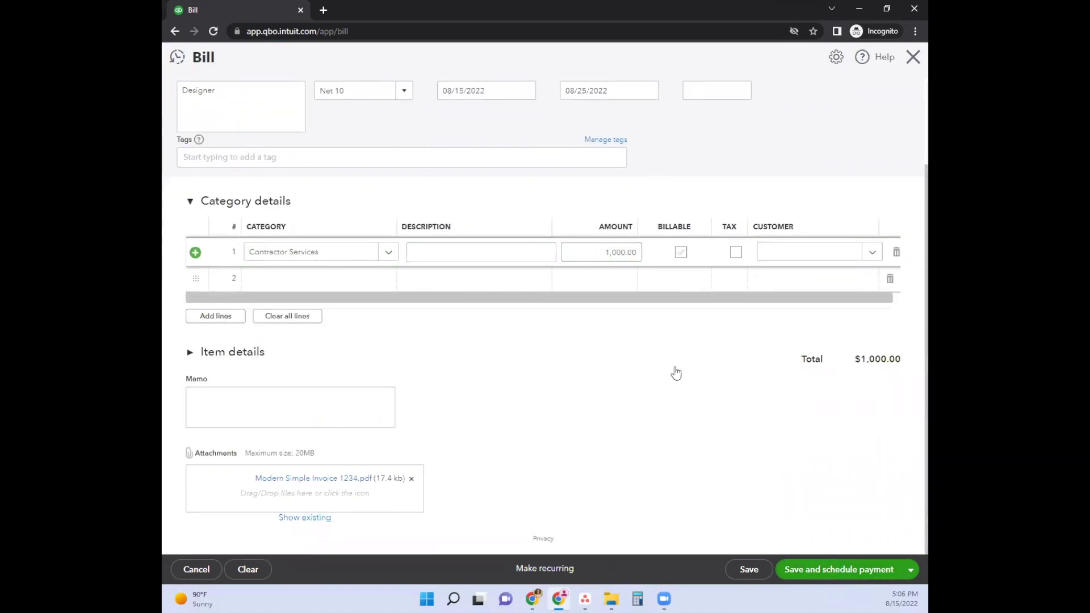
{"action": "left_click", "coordinate": [855, 510]}
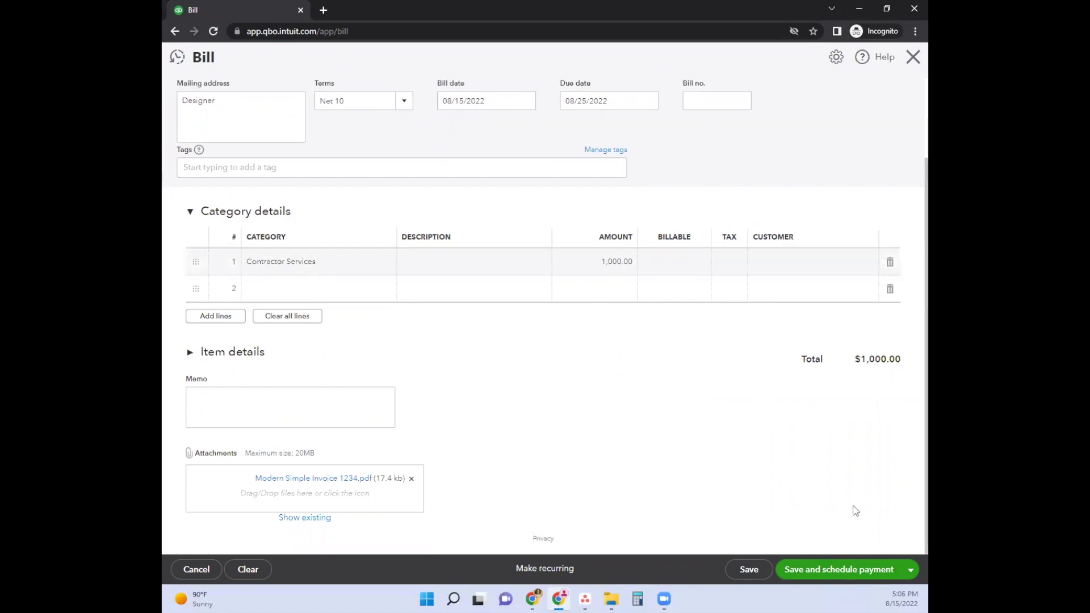
{"action": "left_click", "coordinate": [732, 572]}
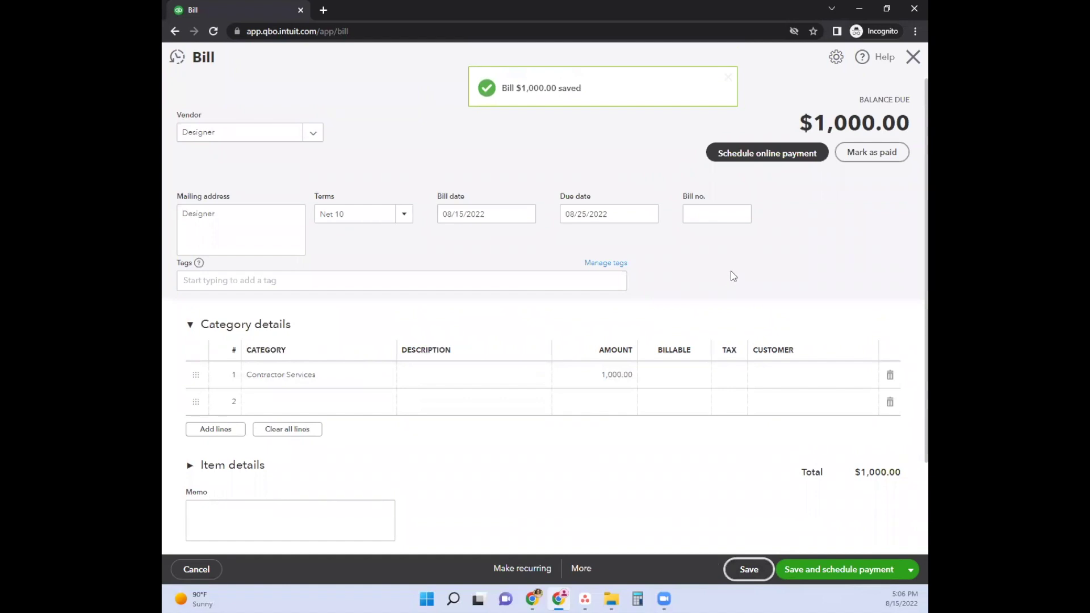
{"action": "left_click", "coordinate": [913, 57]}
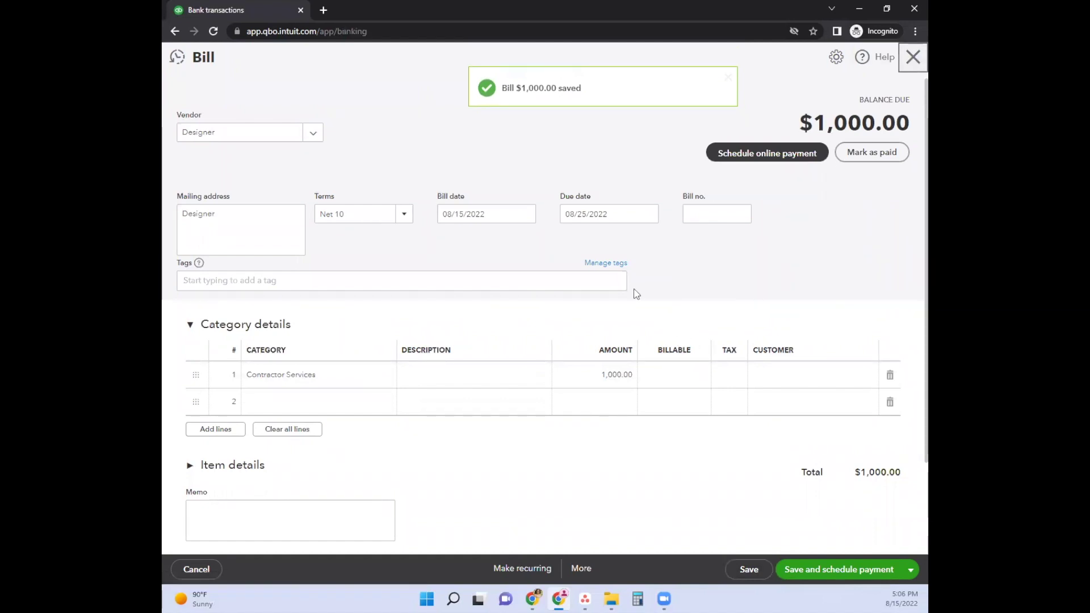
{"action": "left_click", "coordinate": [222, 97]}
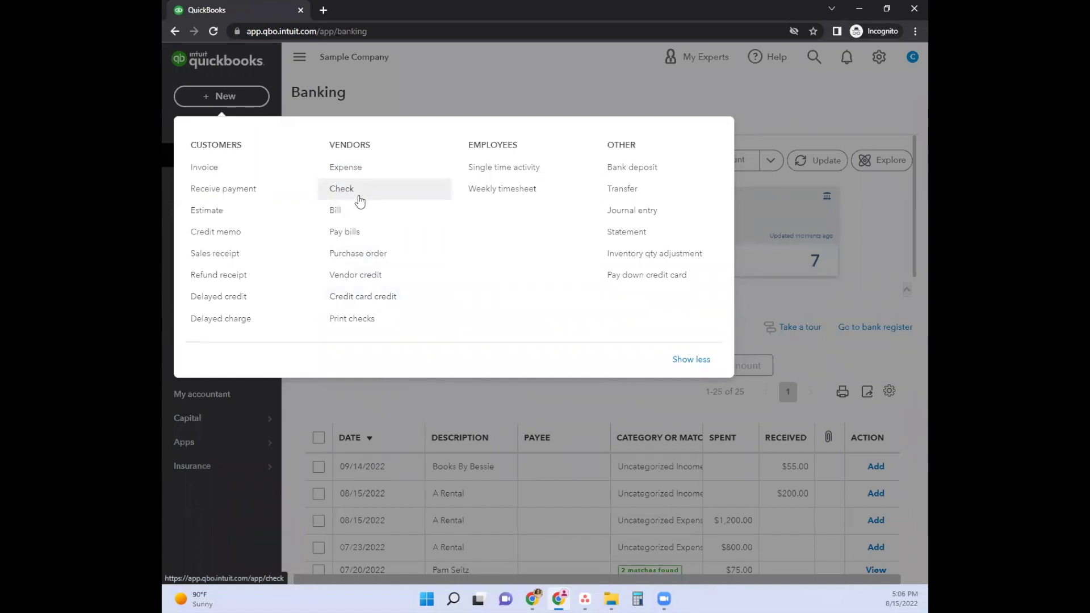
{"action": "left_click", "coordinate": [740, 294]}
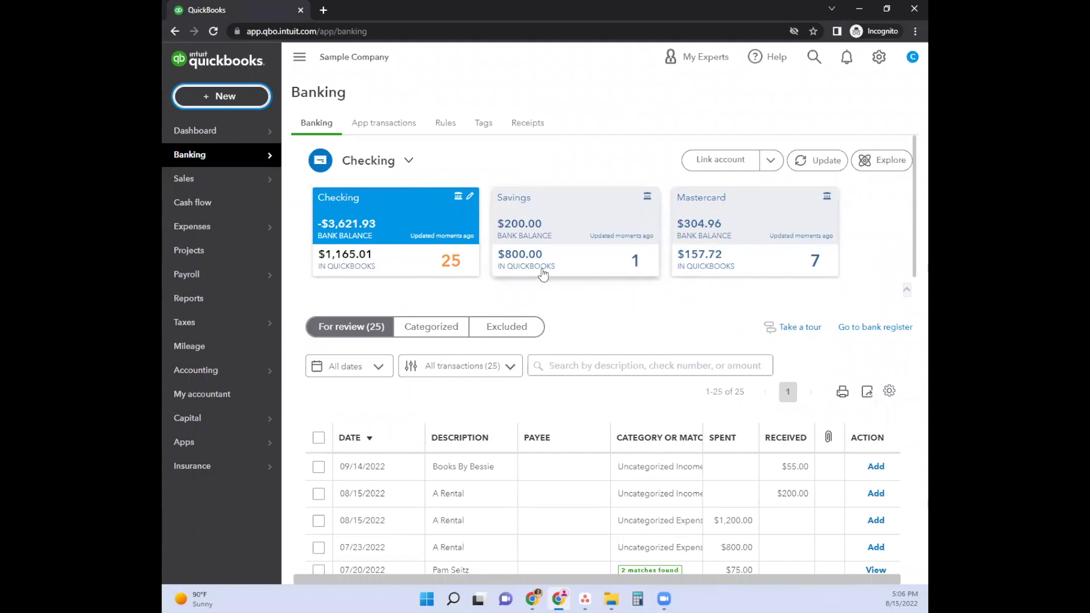
{"action": "left_click", "coordinate": [250, 97]}
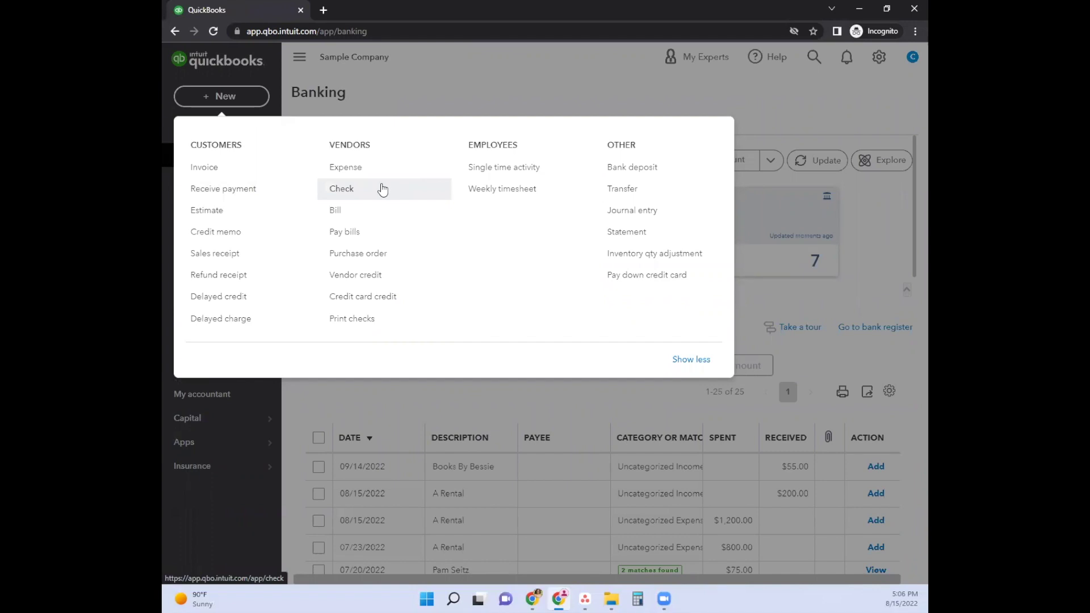
{"action": "left_click", "coordinate": [353, 192]}
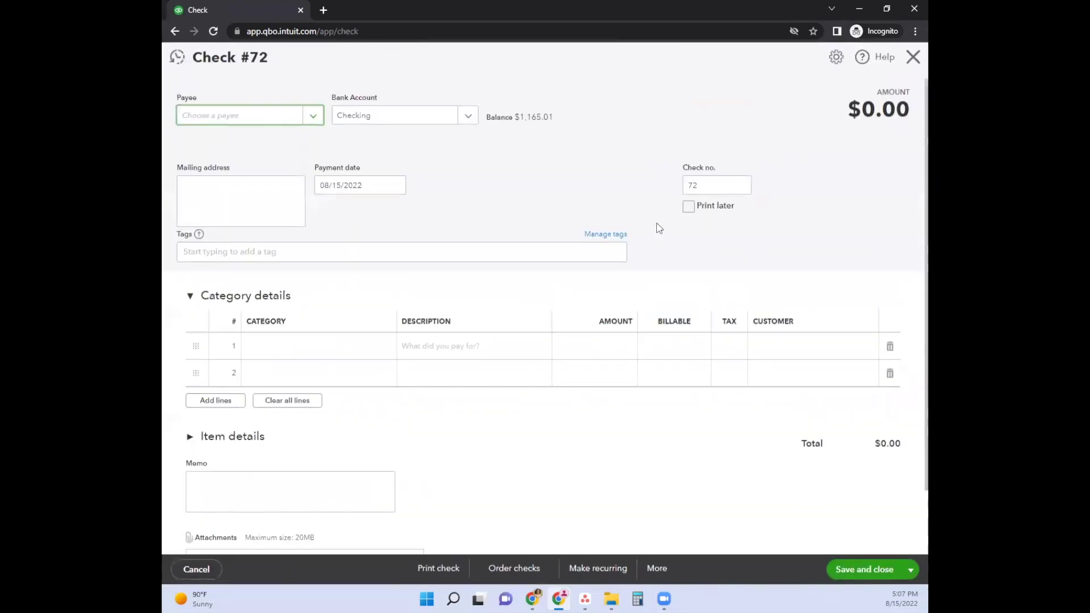
{"action": "left_click", "coordinate": [911, 60]}
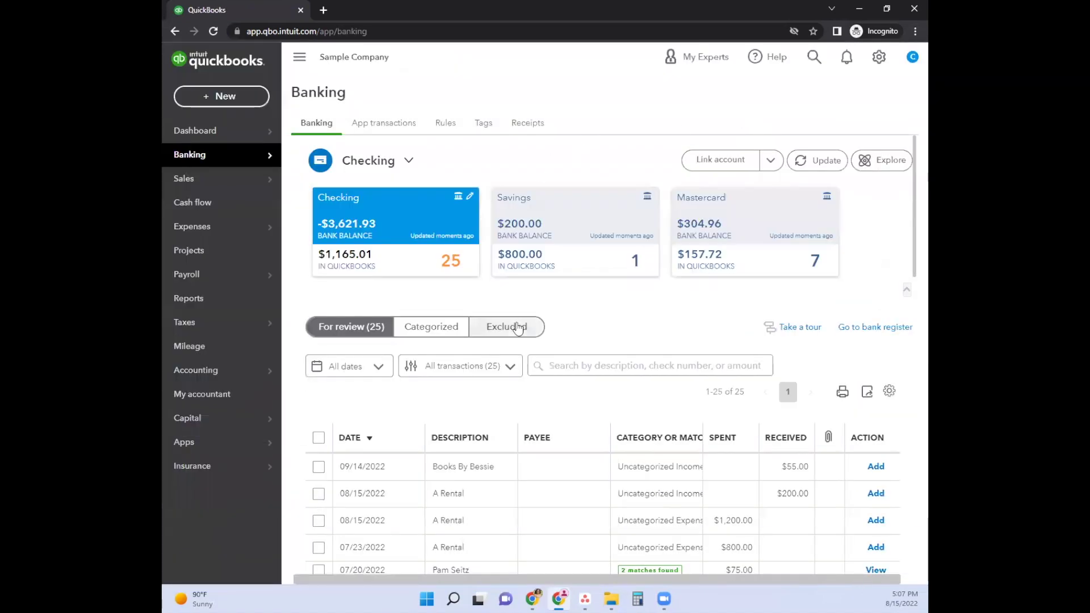
{"action": "left_click", "coordinate": [221, 96]}
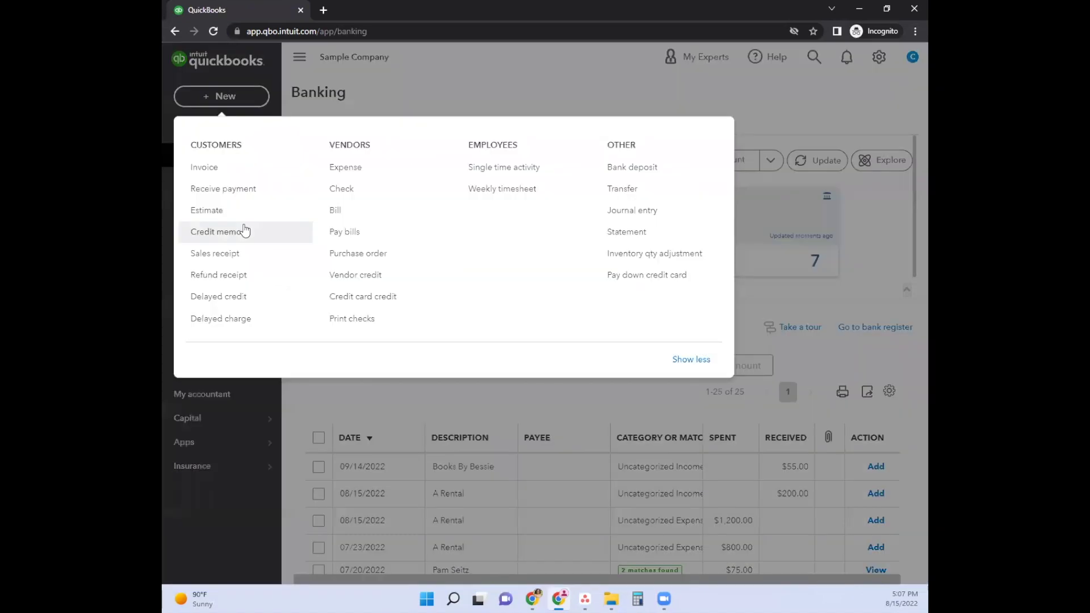
{"action": "left_click", "coordinate": [341, 189]}
{"action": "left_click", "coordinate": [177, 57]}
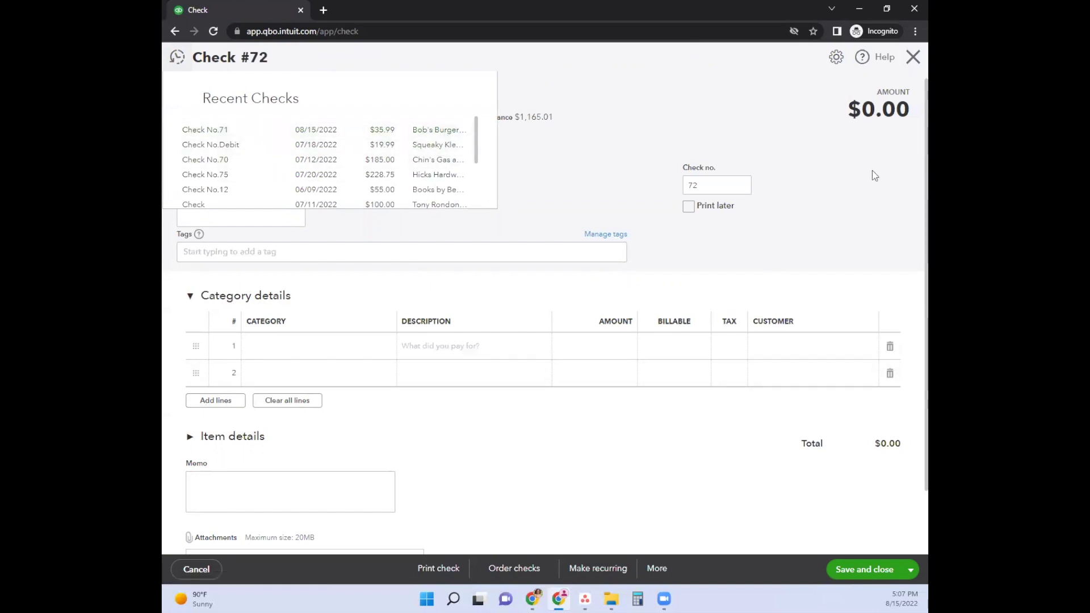
{"action": "left_click", "coordinate": [912, 57]}
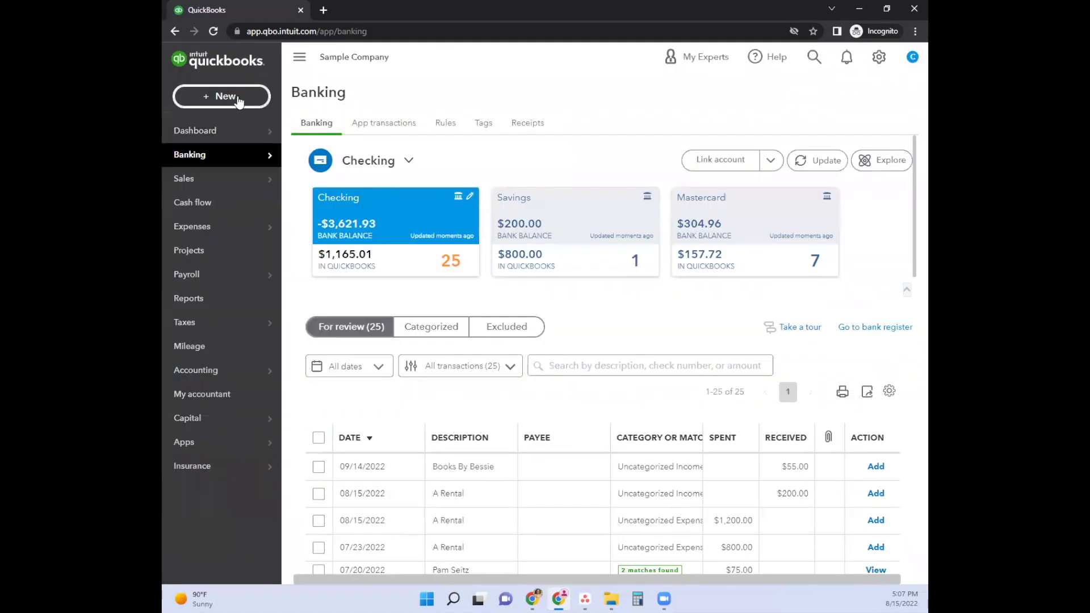
{"action": "left_click", "coordinate": [221, 96]}
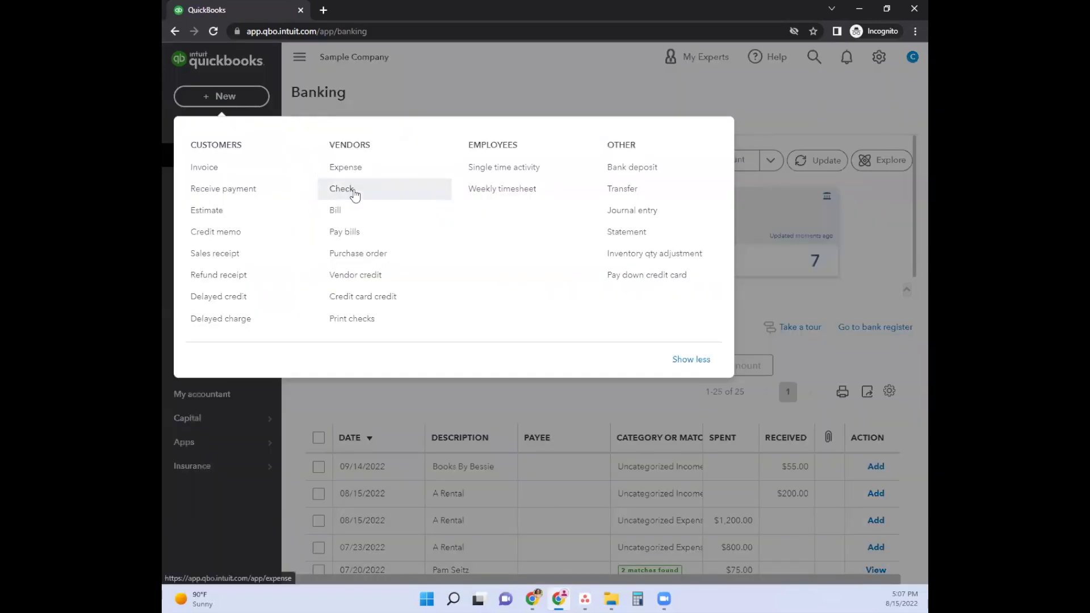
{"action": "left_click", "coordinate": [839, 305]}
{"action": "scroll", "coordinate": [652, 459], "scroll_direction": "down", "scroll_amount": 7}
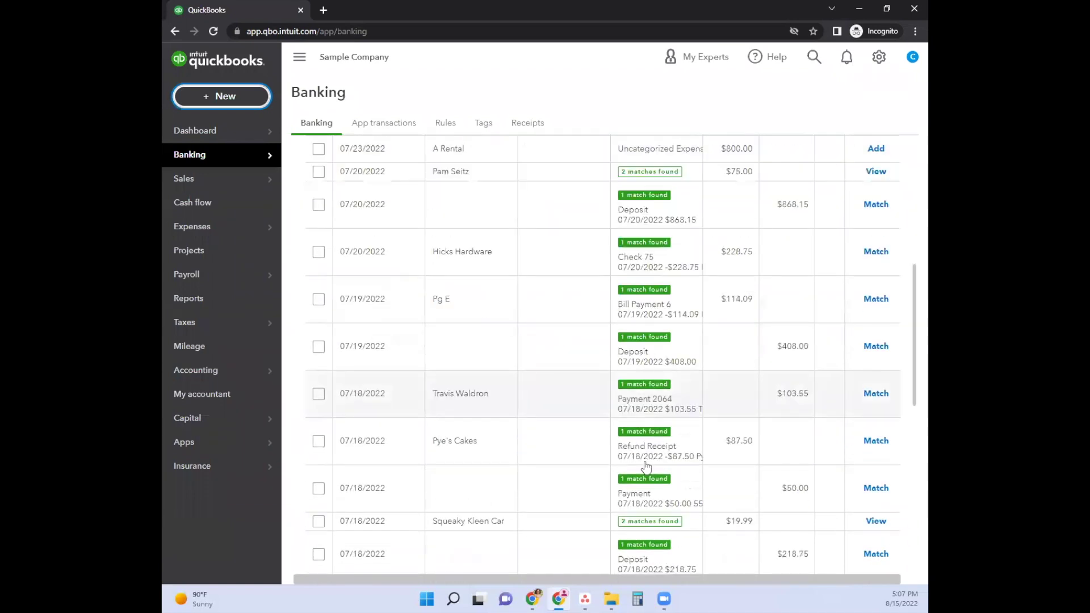
{"action": "scroll", "coordinate": [607, 441], "scroll_direction": "up", "scroll_amount": 7}
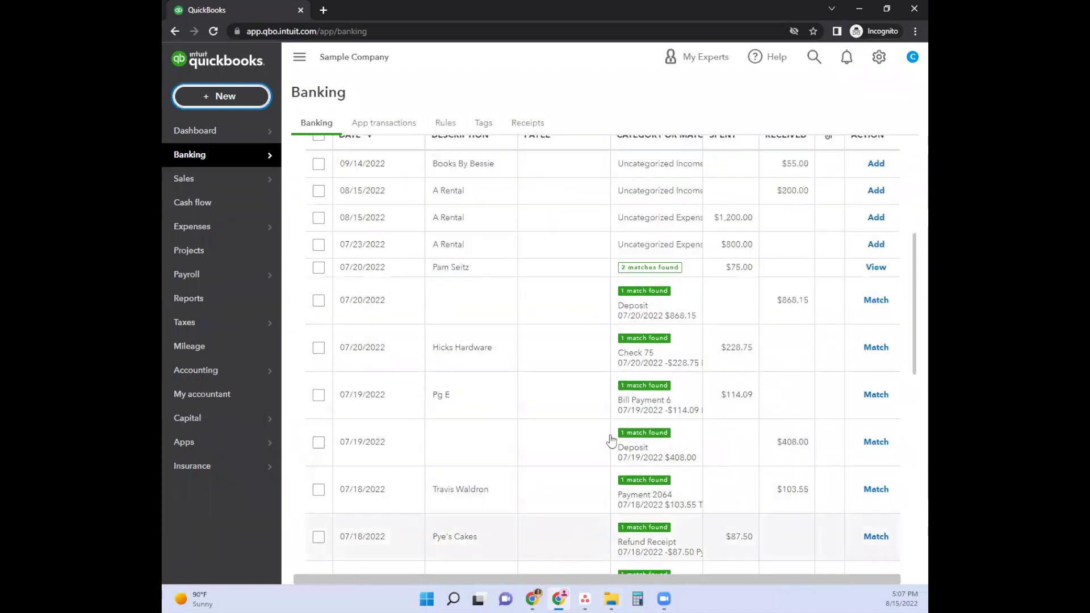
{"action": "left_click", "coordinate": [225, 99]}
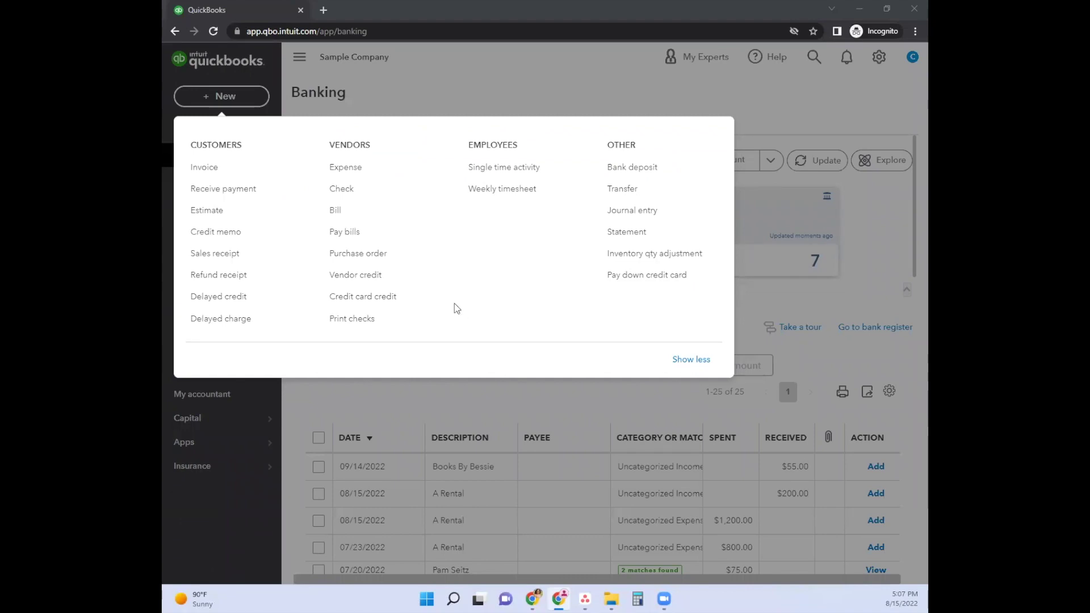
{"action": "left_click", "coordinate": [385, 299]}
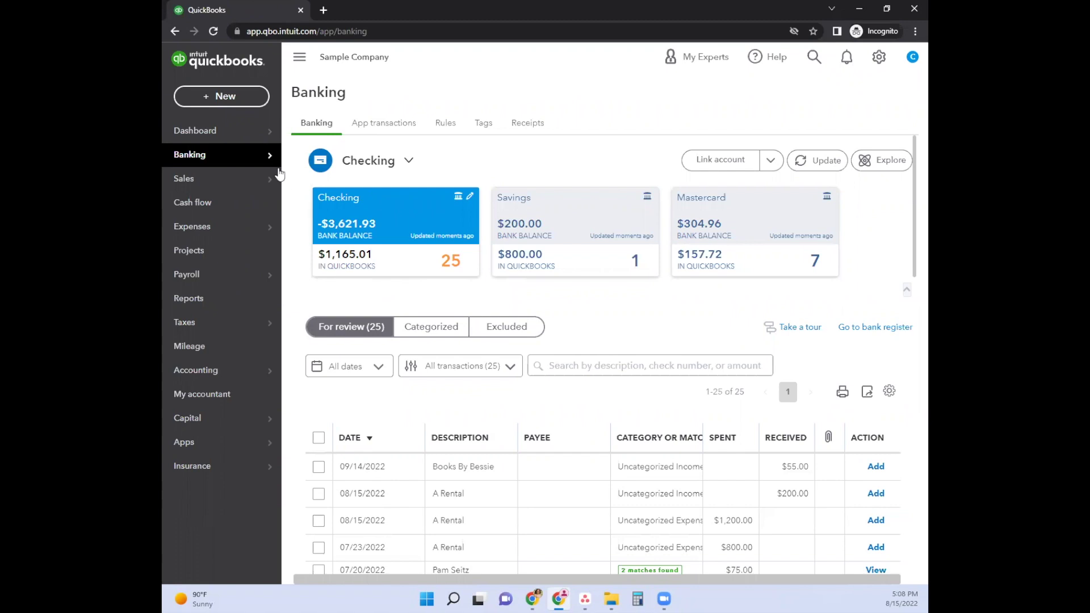
{"action": "left_click", "coordinate": [236, 96]}
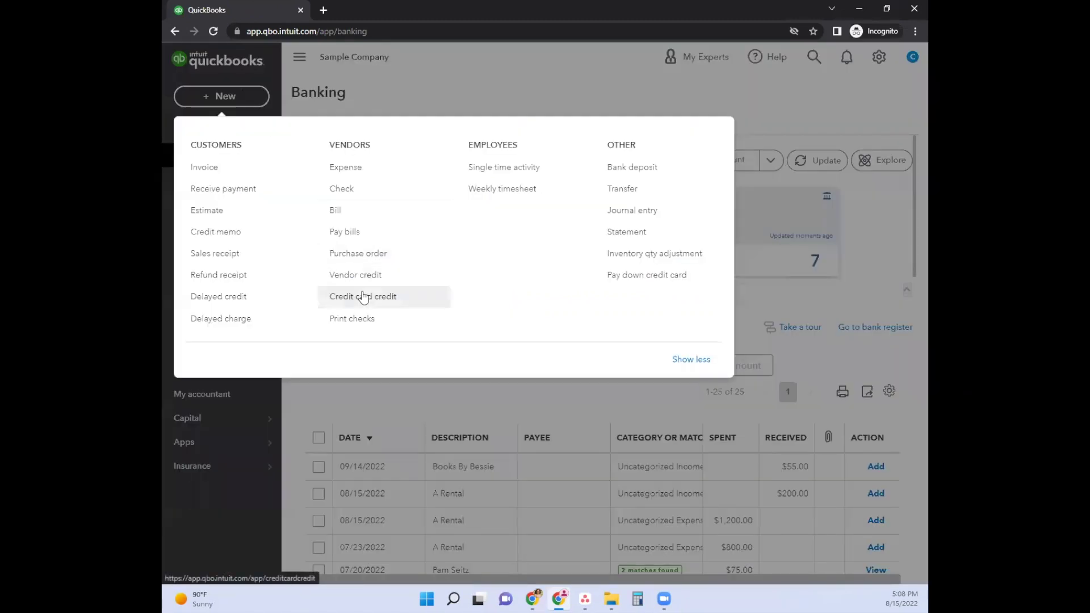
{"action": "left_click", "coordinate": [365, 168]}
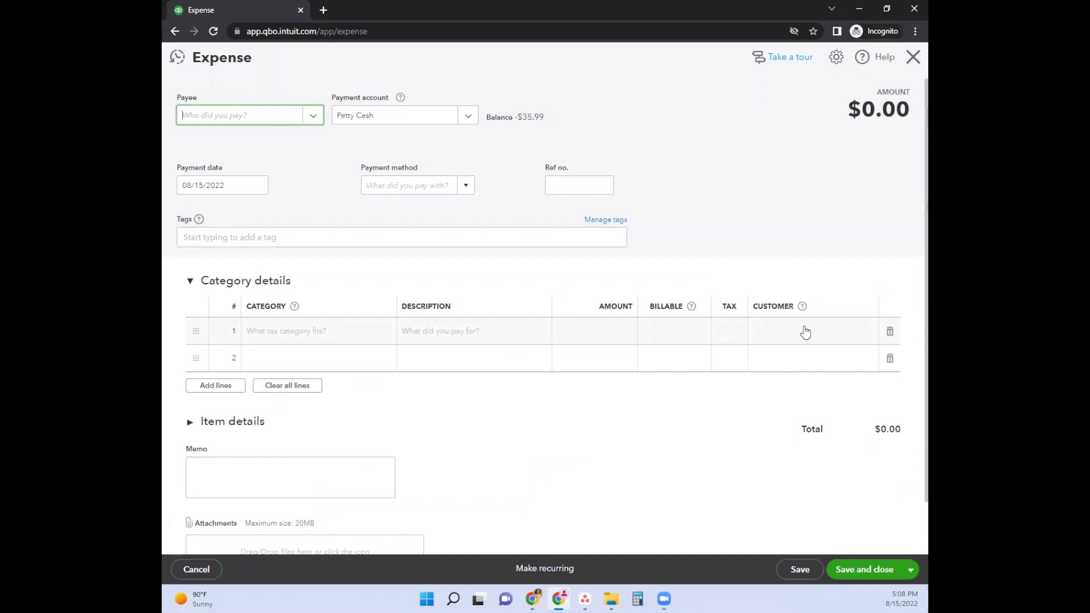
{"action": "left_click", "coordinate": [912, 57]}
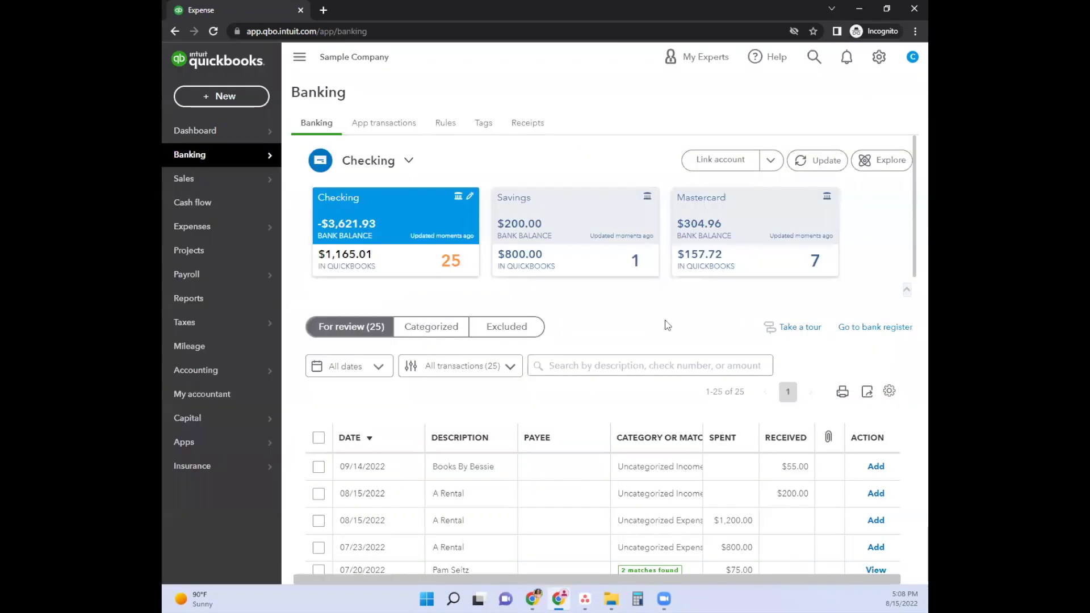